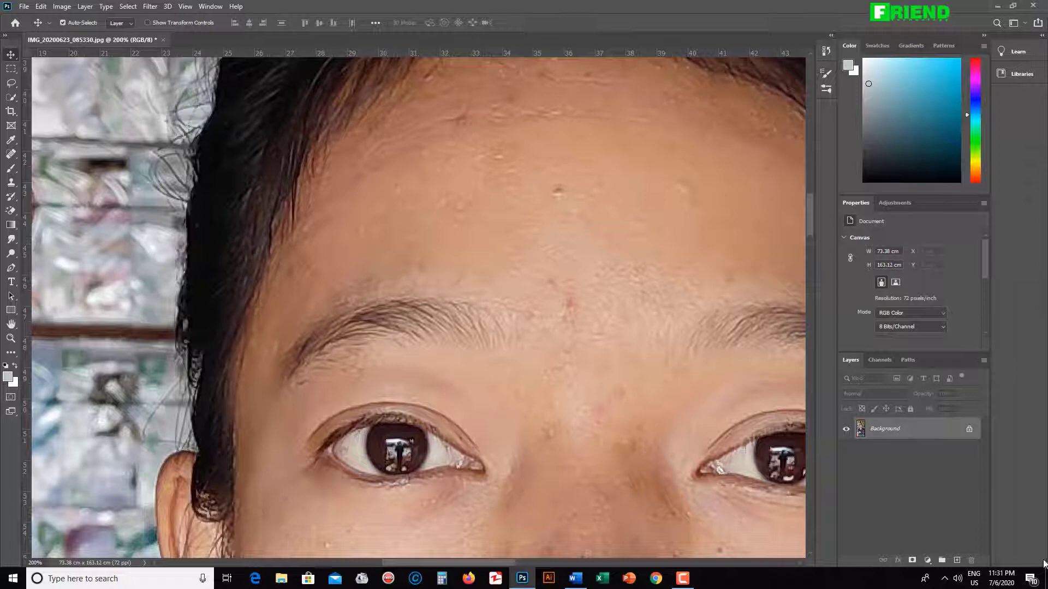
- Duplicate the Background layer and clone clean skin over the dark spot in the middle of the forehead with the Clone Stamp
key(ctrl+j)
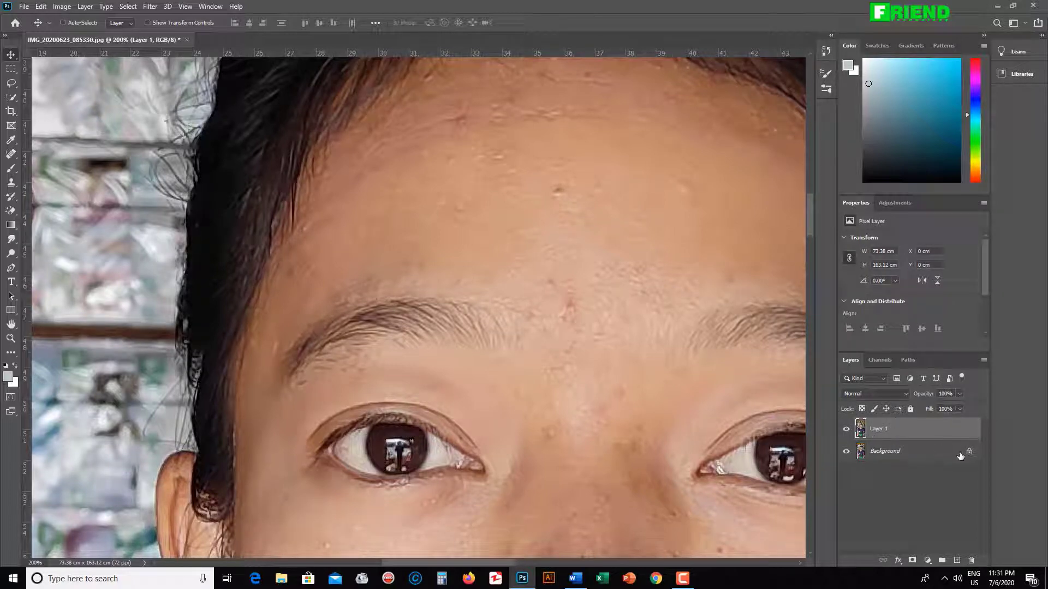
click(12, 184)
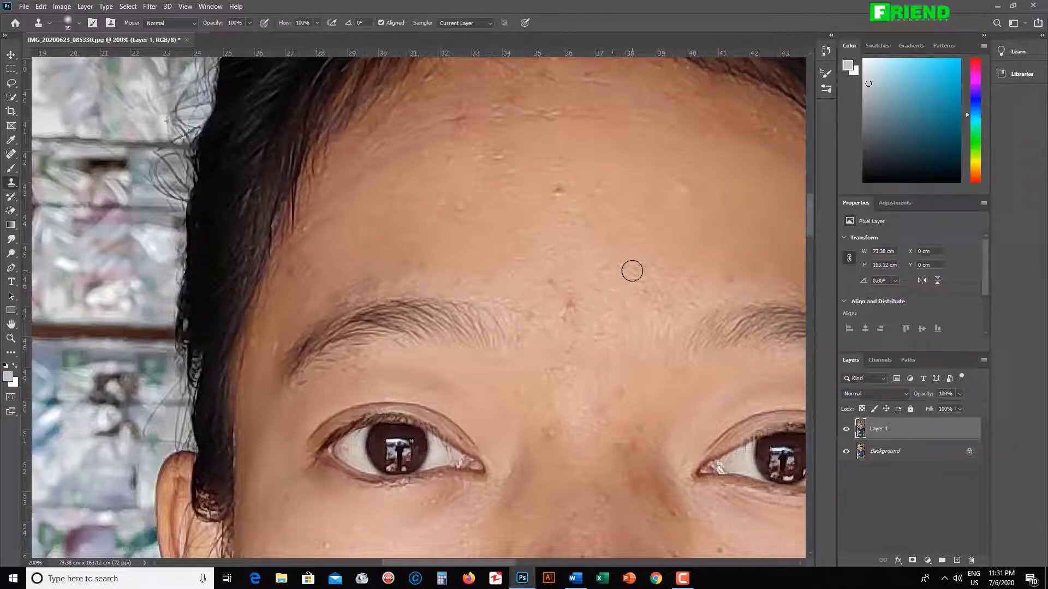
alt+click(629, 194)
alt+click(630, 201)
click(557, 191)
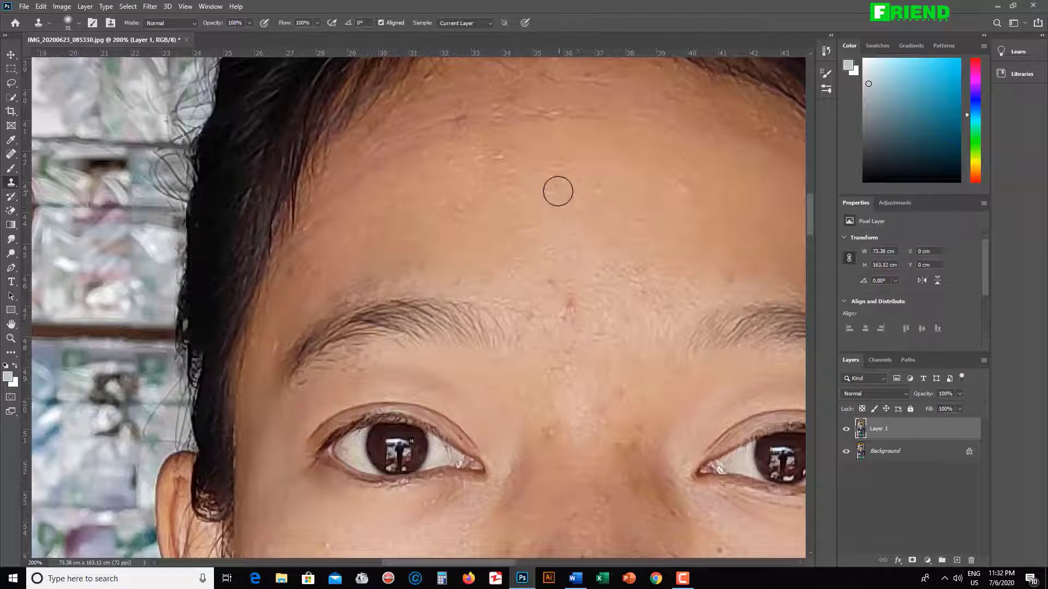
click(558, 191)
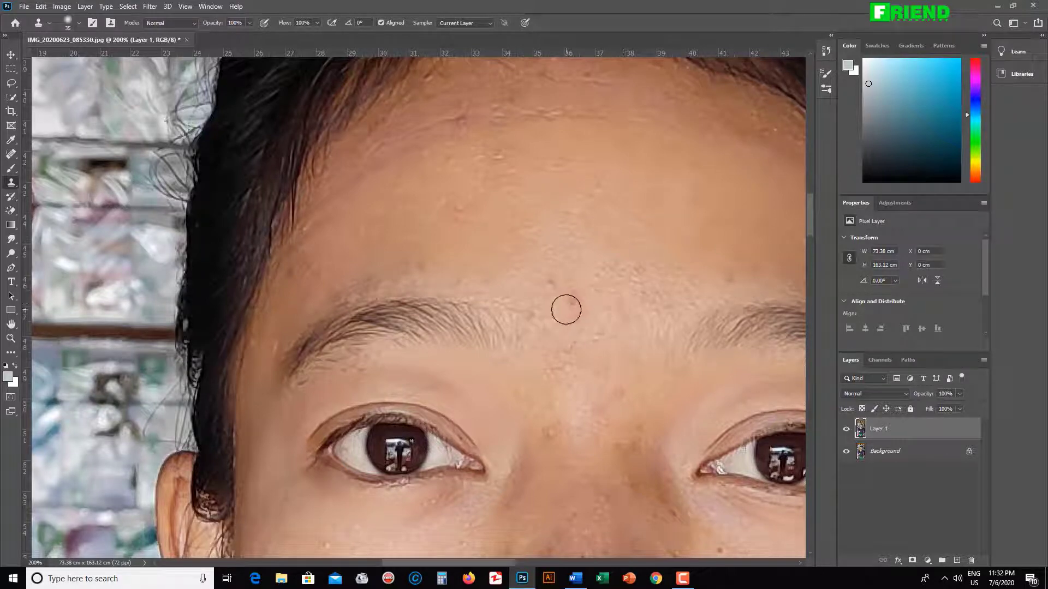
- Clone over the red blemishes between the eyebrows and the small spots across the upper forehead
click(566, 309)
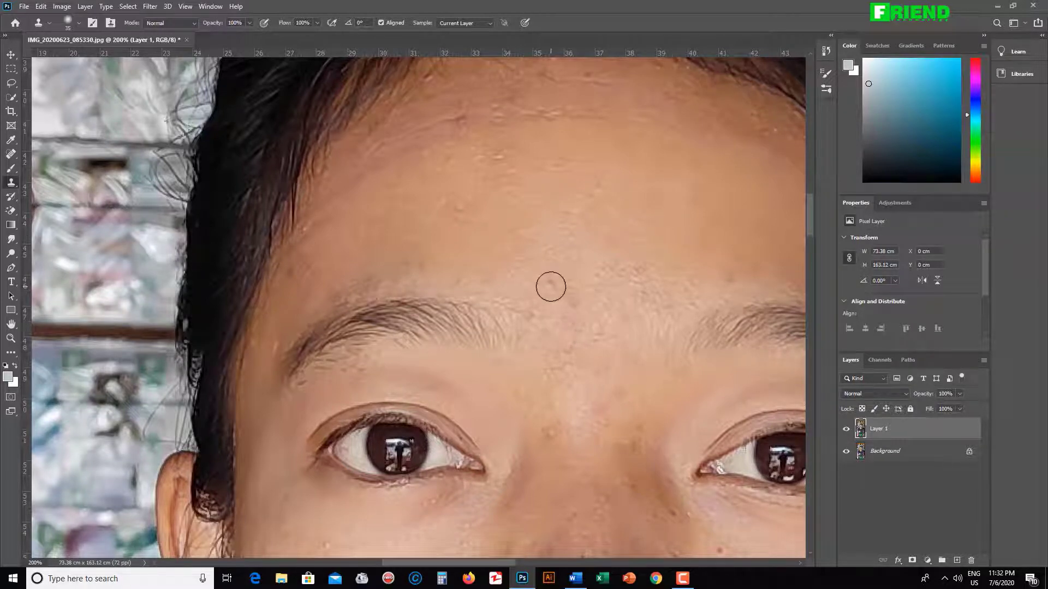
click(551, 286)
click(497, 113)
click(502, 153)
click(595, 120)
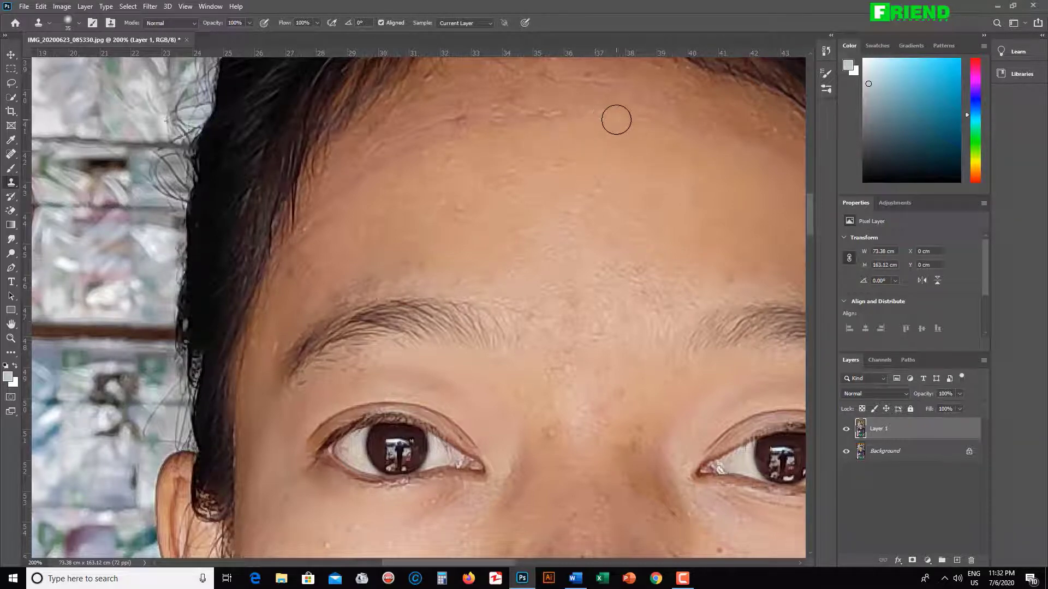
click(600, 117)
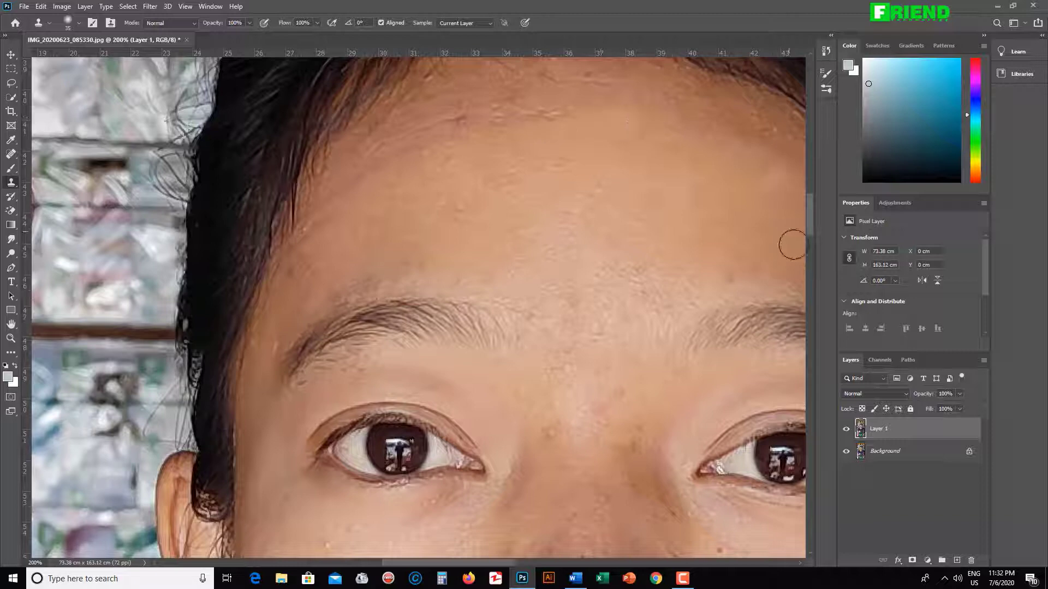
- Try to clone sampled forehead skin over the creases and spots below the hairline and above the eyebrow
mouse_move(484, 294)
mouse_down()
mouse_move(496, 349)
mouse_move(346, 126)
mouse_move(344, 247)
mouse_up()
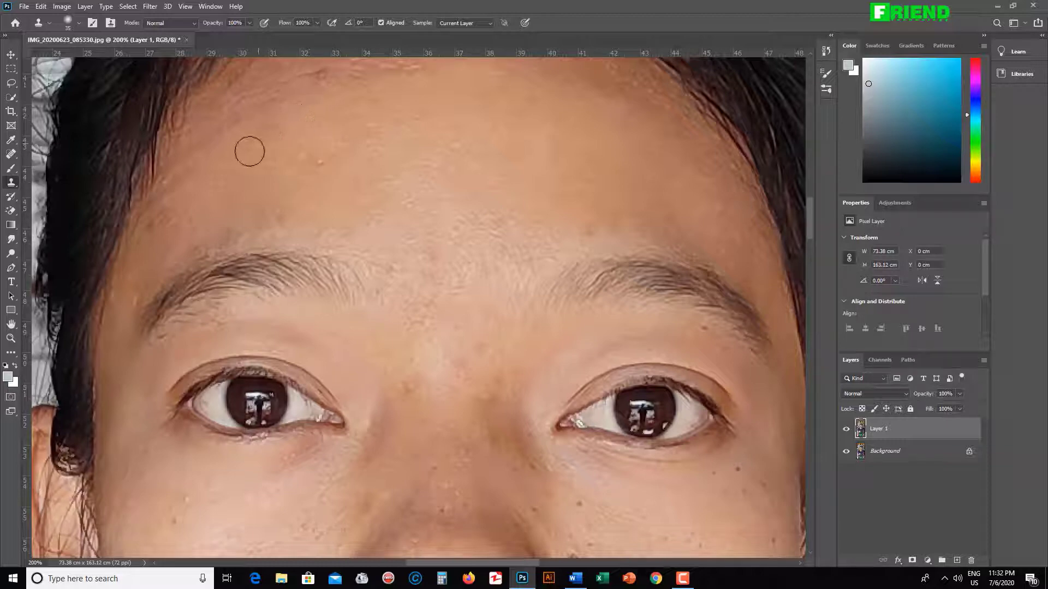
drag(344, 218, 366, 262)
mouse_move(550, 311)
mouse_down()
mouse_move(644, 435)
mouse_move(559, 264)
mouse_up()
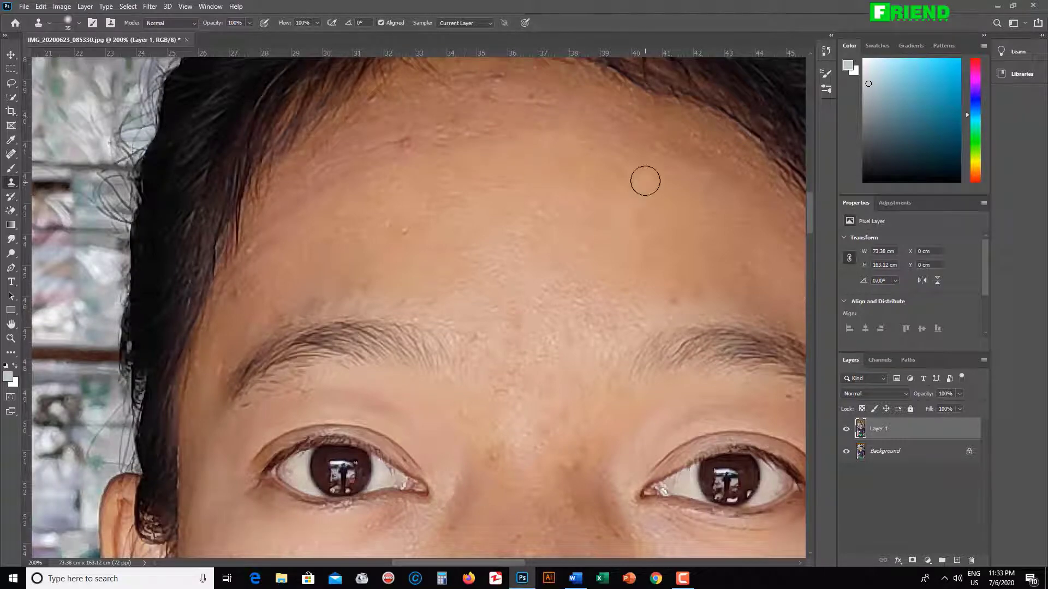
alt+click(529, 156)
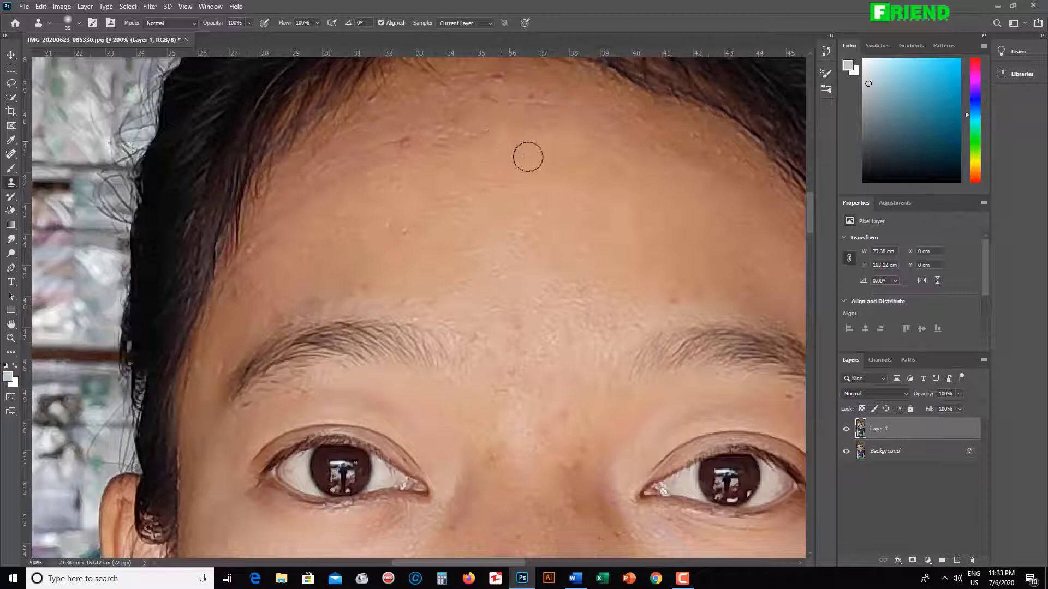
mouse_move(487, 129)
mouse_down()
mouse_move(520, 197)
mouse_move(489, 150)
mouse_move(405, 143)
mouse_up()
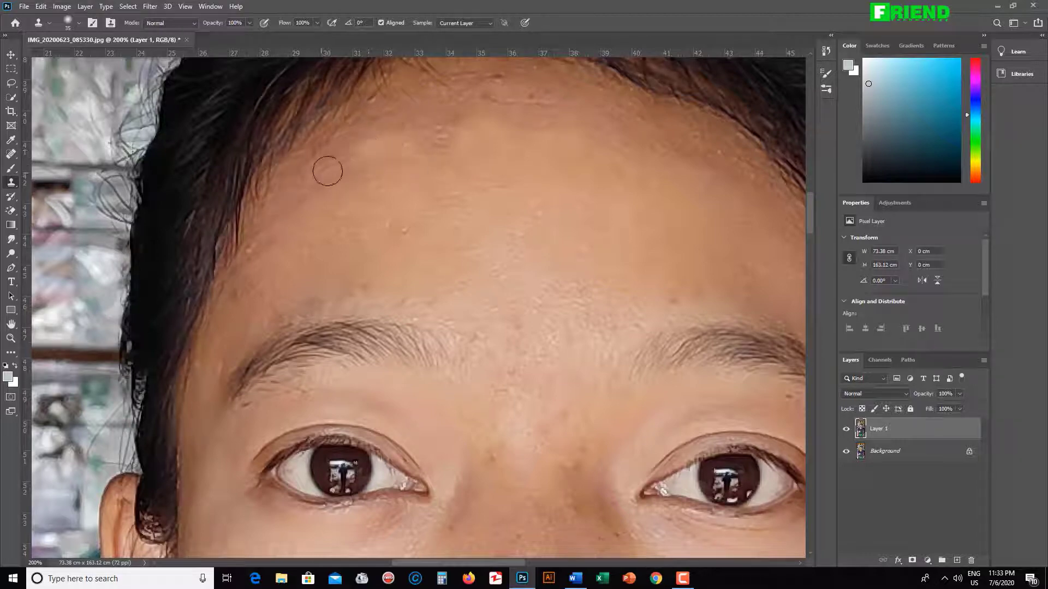
drag(327, 169, 351, 154)
click(671, 298)
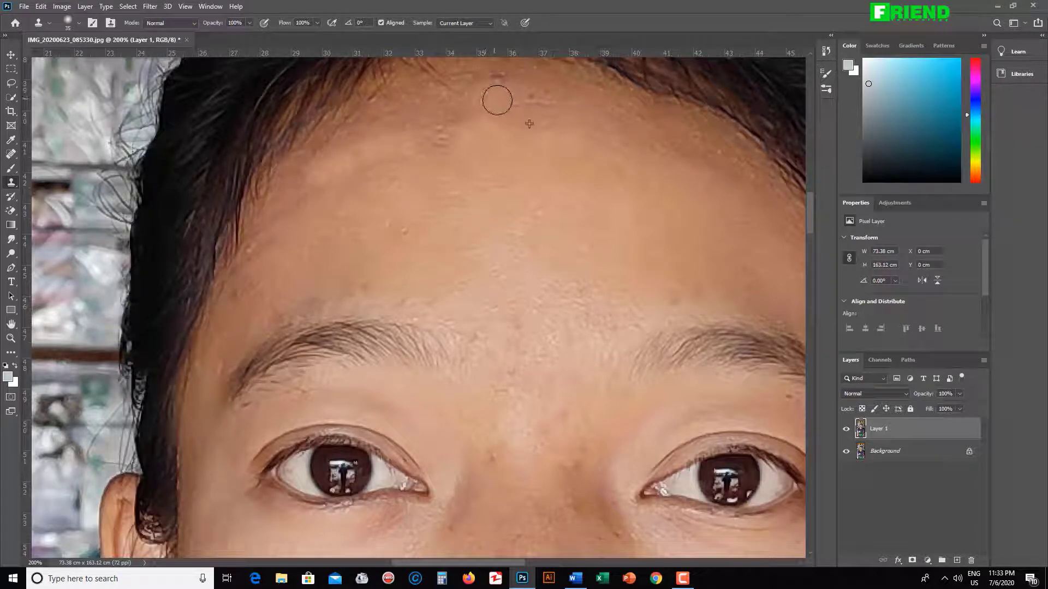
click(522, 103)
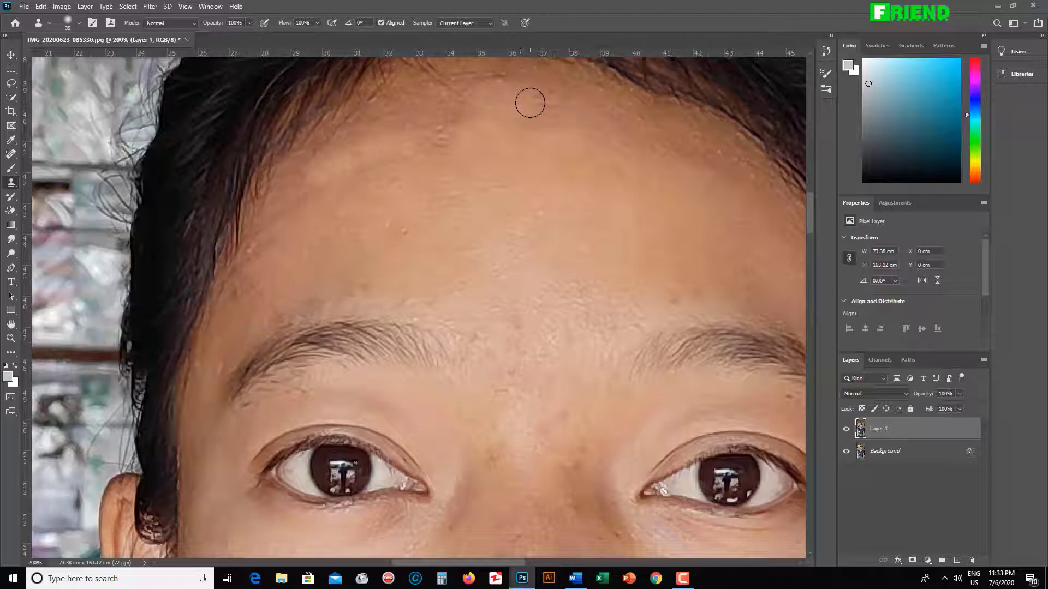
click(532, 103)
- Check the cloned forehead against the whole face and undo the patches cloned below the hairline
key(ctrl+minus)
key(ctrl+minus)
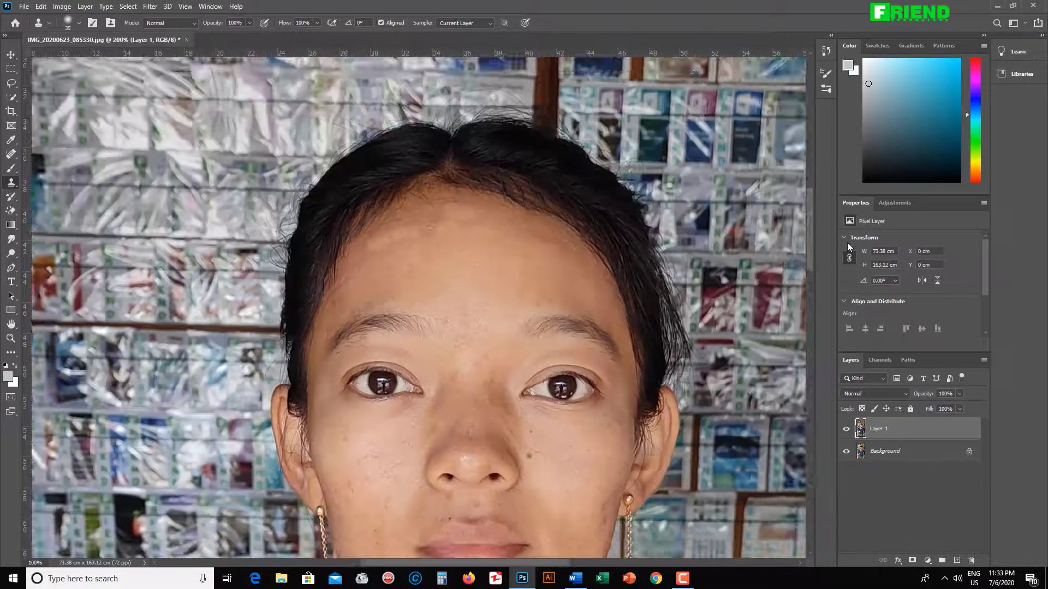
key(ctrl+minus)
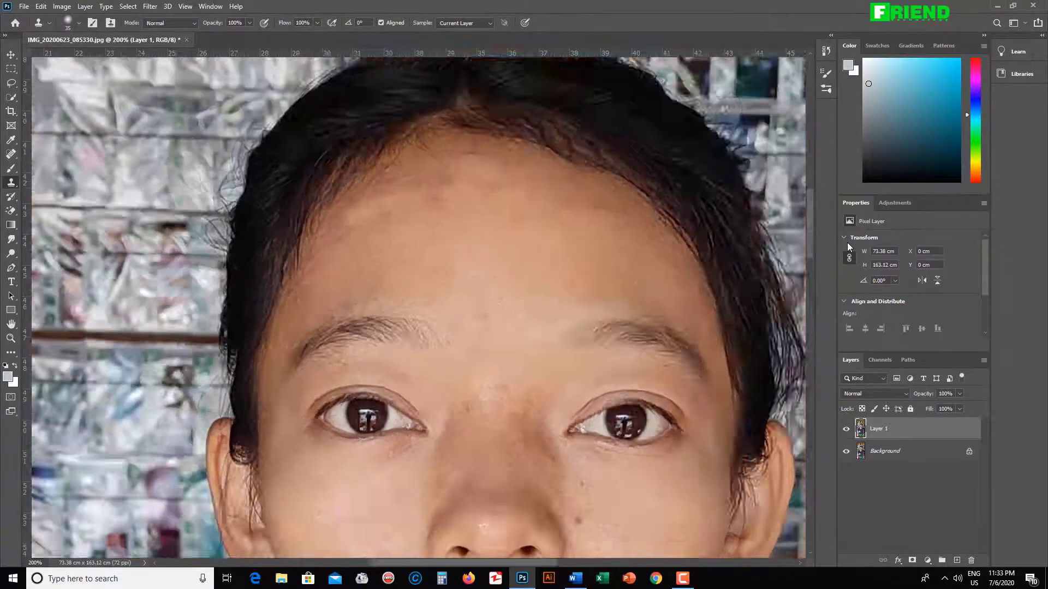
key(ctrl+plus)
key(ctrl+plus)
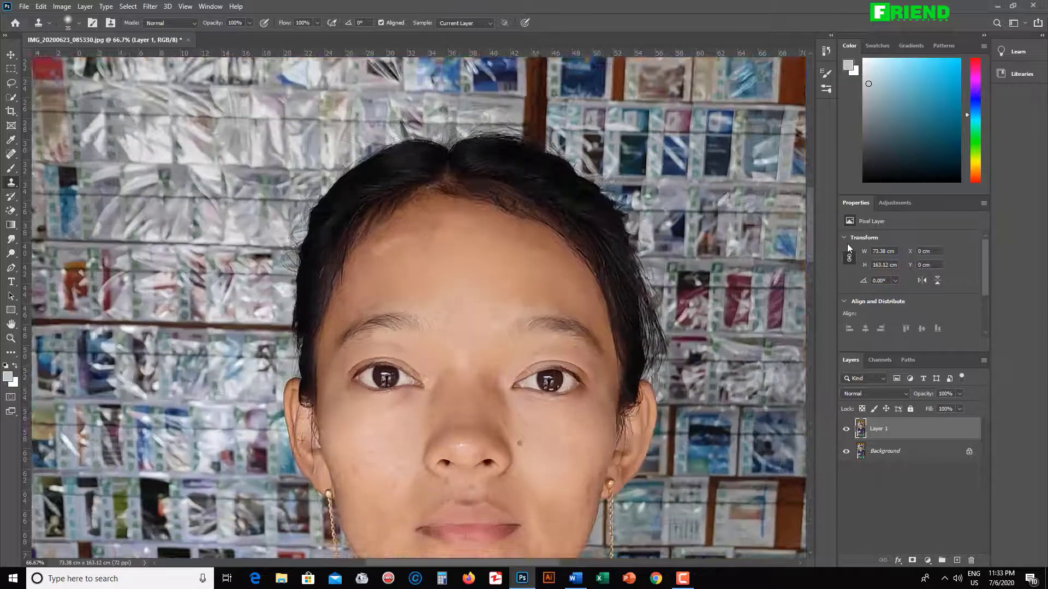
key(ctrl+minus)
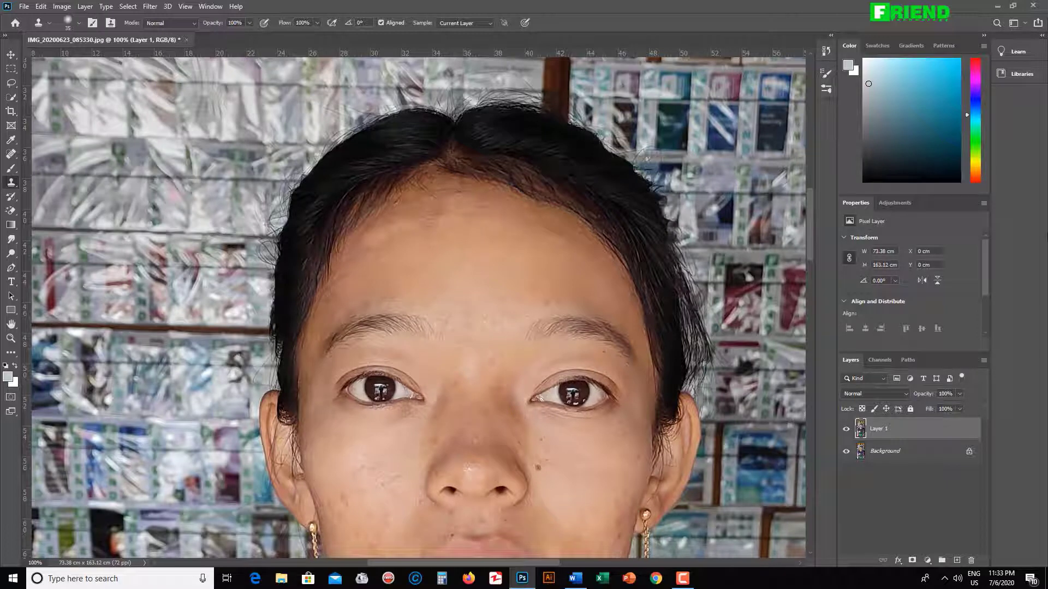
click(377, 238)
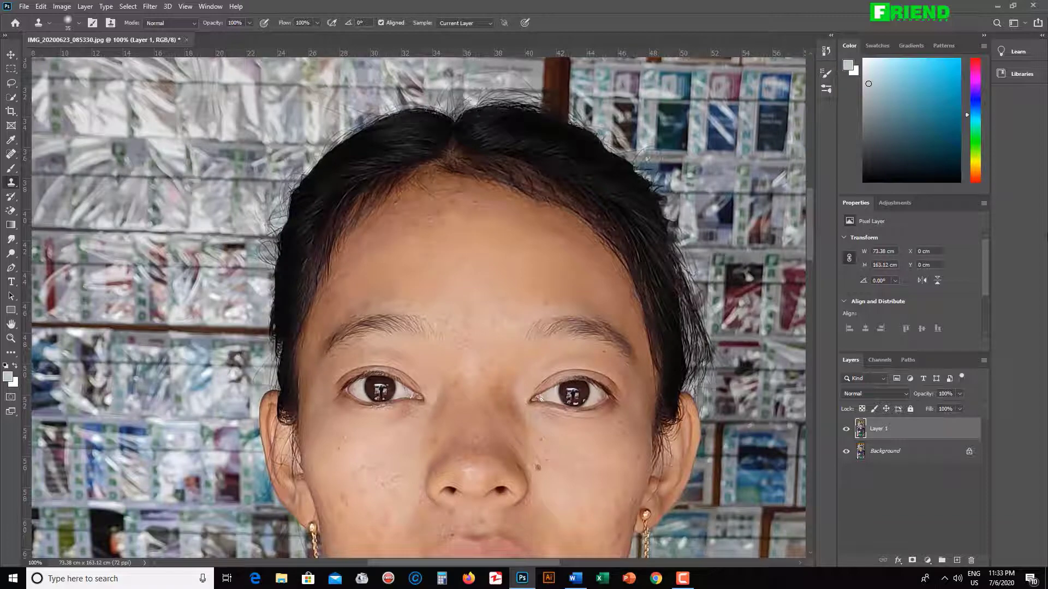
key(ctrl+plus)
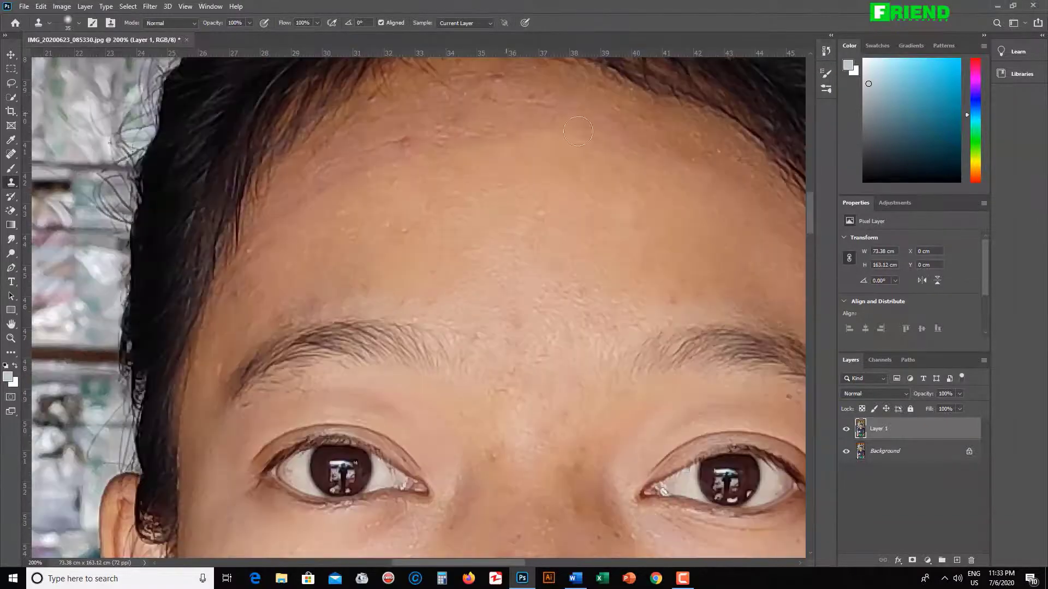
- Switch to the Healing Brush, sample clean forehead skin and reduce the brush size to 25
drag(535, 199, 494, 281)
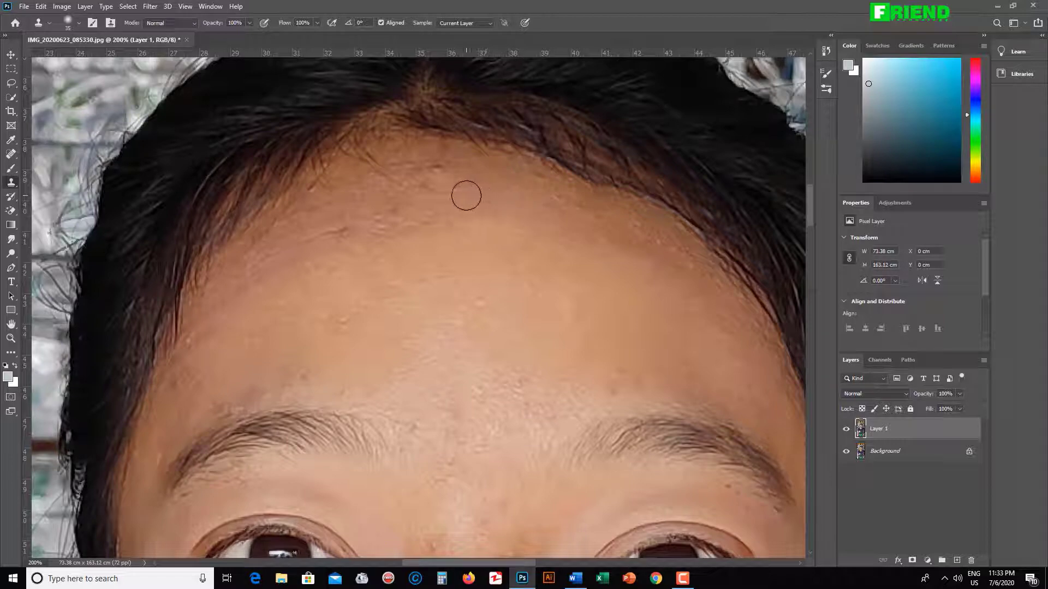
key(ctrl+minus)
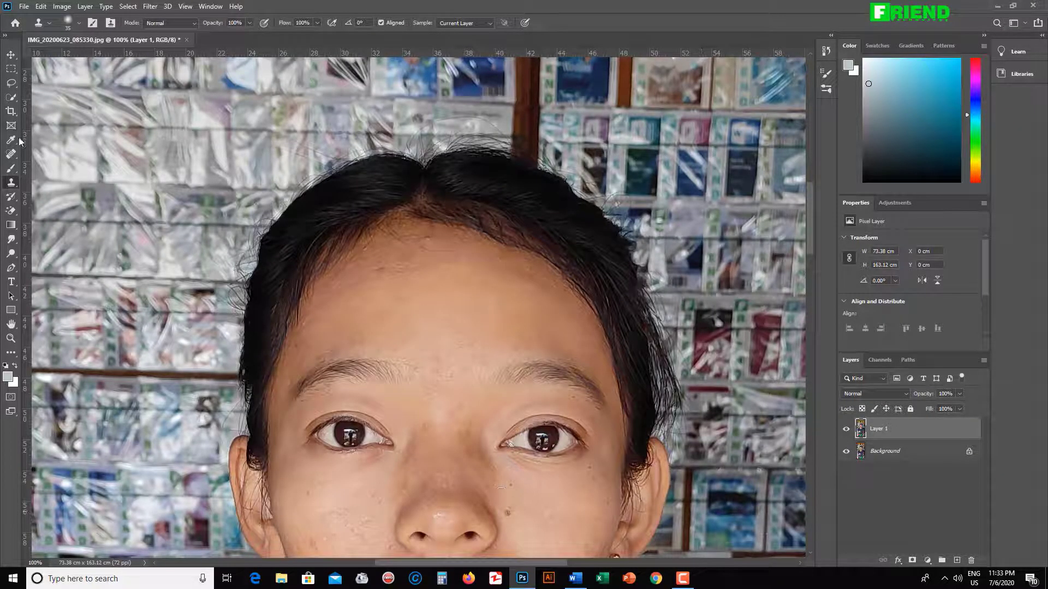
click(13, 154)
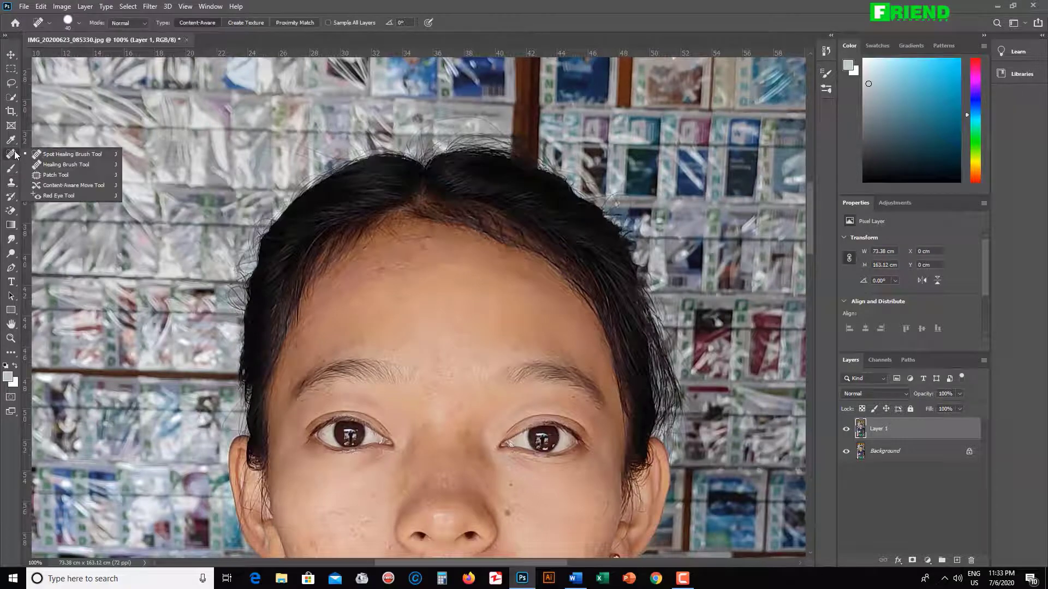
click(65, 166)
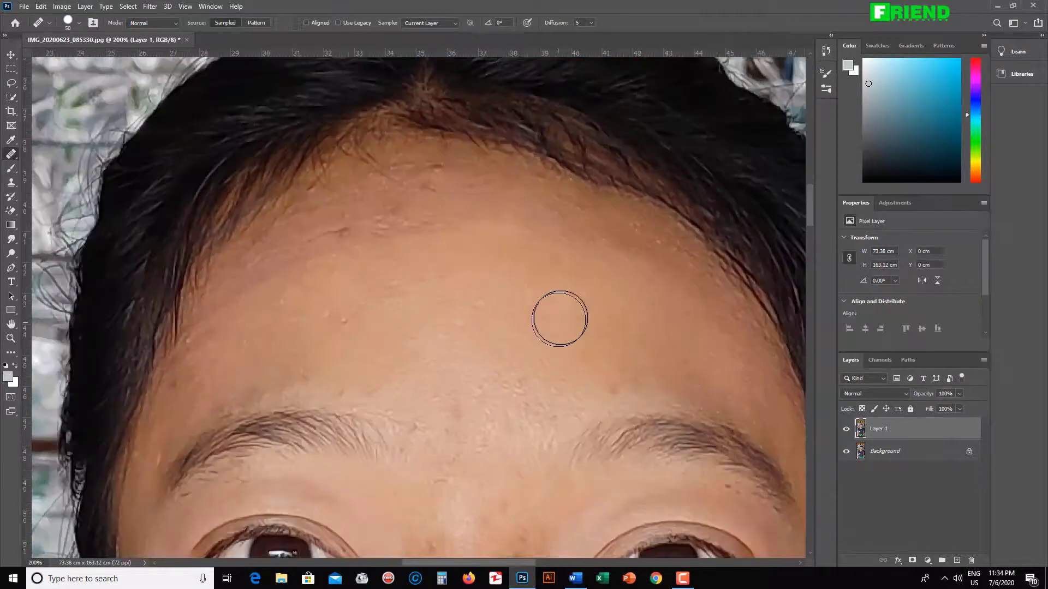
mouse_move(562, 319)
mouse_down()
mouse_move(554, 379)
mouse_move(562, 346)
mouse_move(612, 345)
mouse_up()
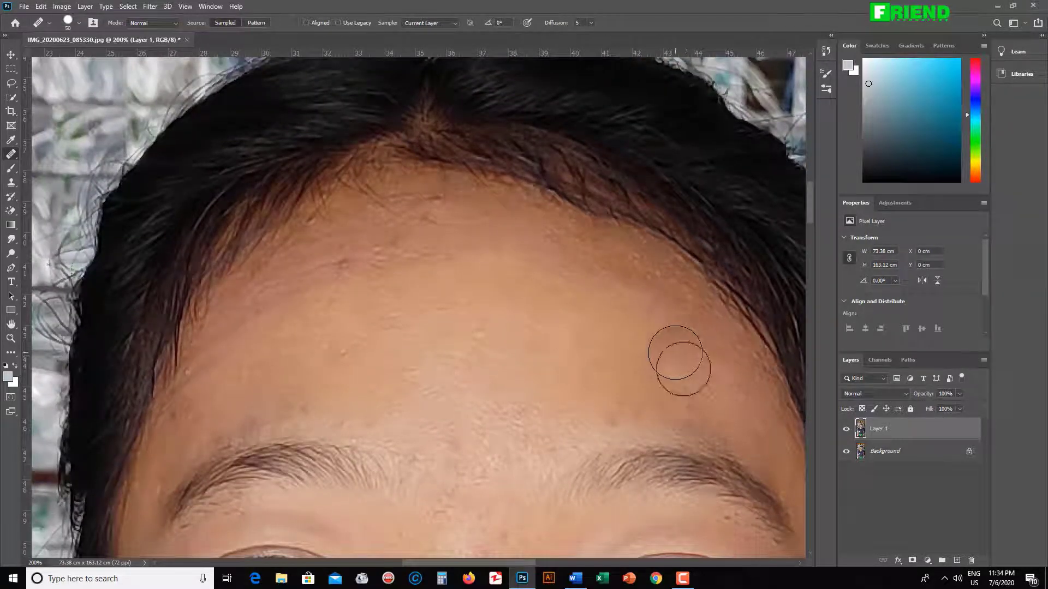
click(474, 380)
click(441, 313)
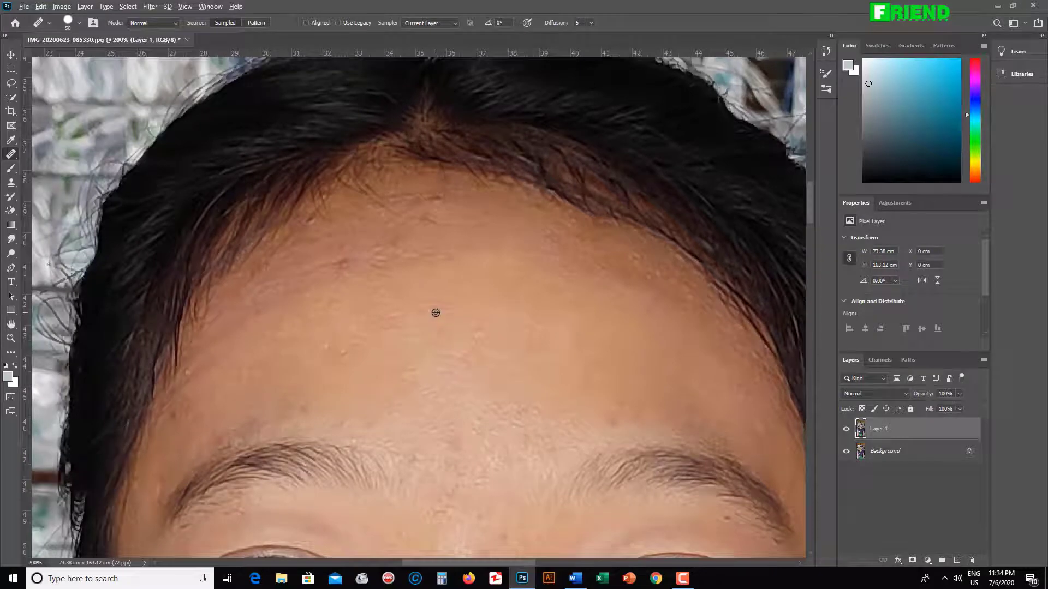
click(405, 258)
key(bracketleft)
key(bracketleft)
key(bracketleft)
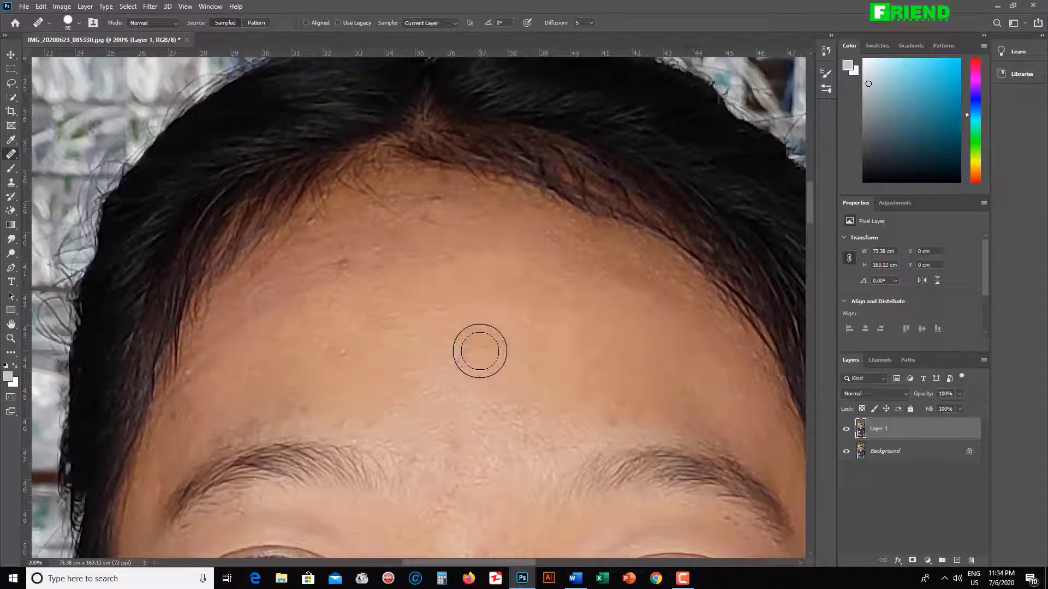
key(bracketleft)
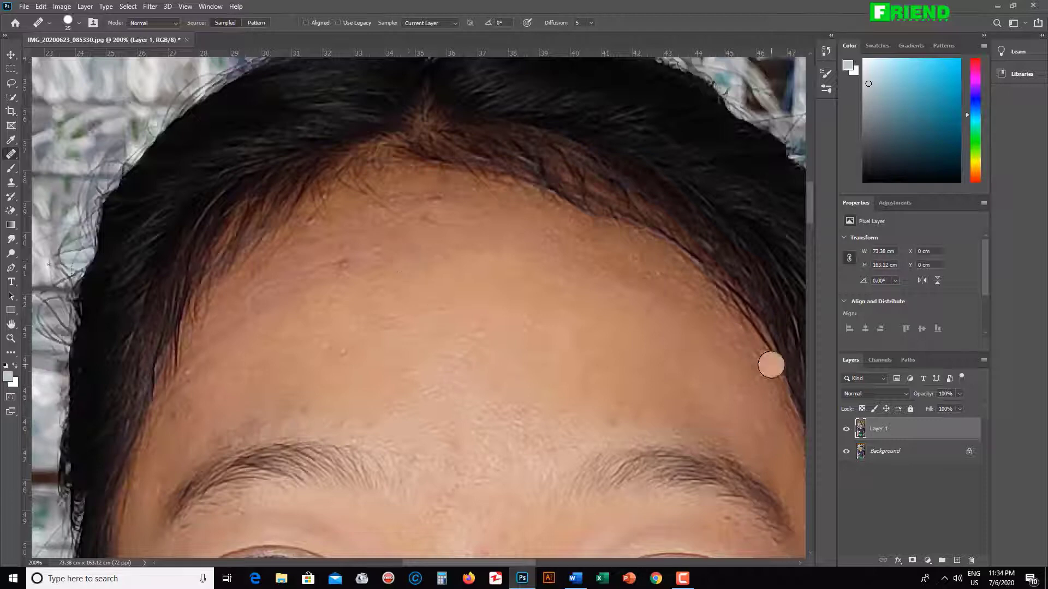
- Heal the dark spots and bumps on the upper forehead below the hairline using nearby sampled skin
click(446, 255)
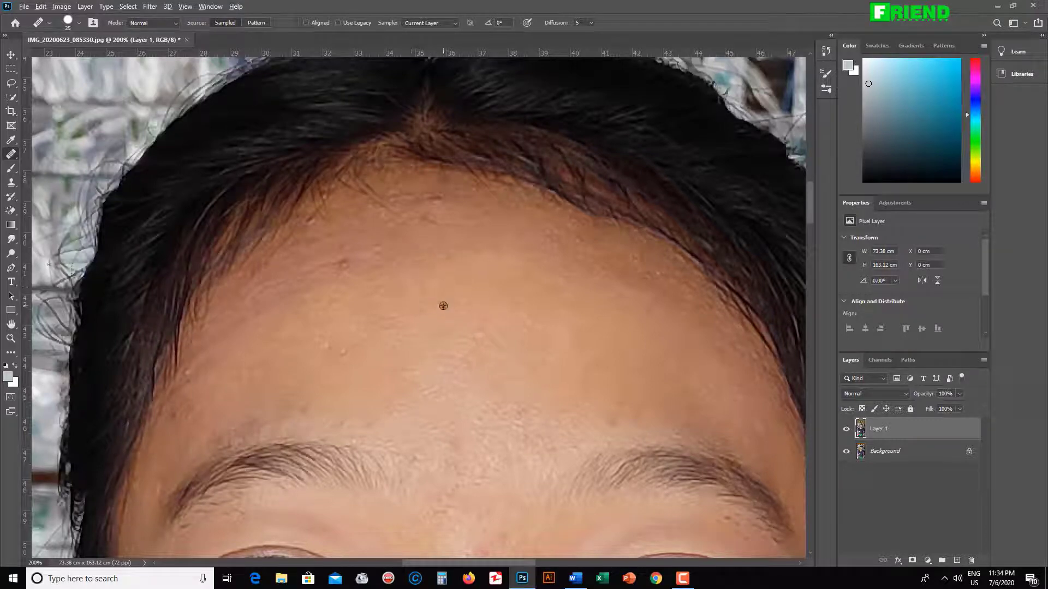
click(428, 224)
click(685, 299)
click(431, 202)
alt+click(438, 240)
click(346, 265)
click(524, 337)
- Switch to the Spot Healing Brush in Content-Aware mode, reduce its size to 20 and heal the uneven line on the forehead's left side
right_click(11, 154)
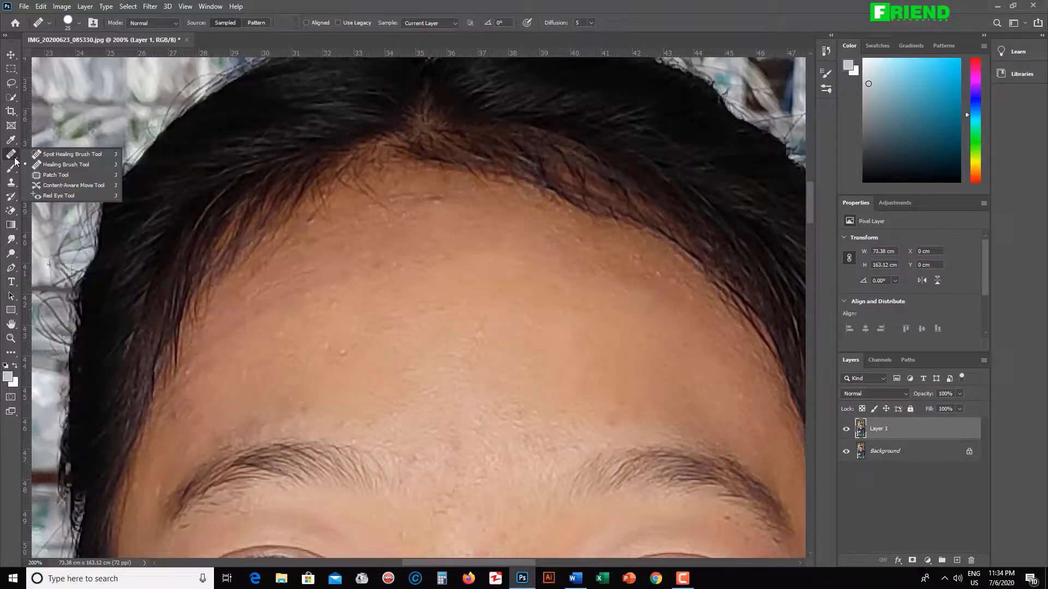
click(61, 153)
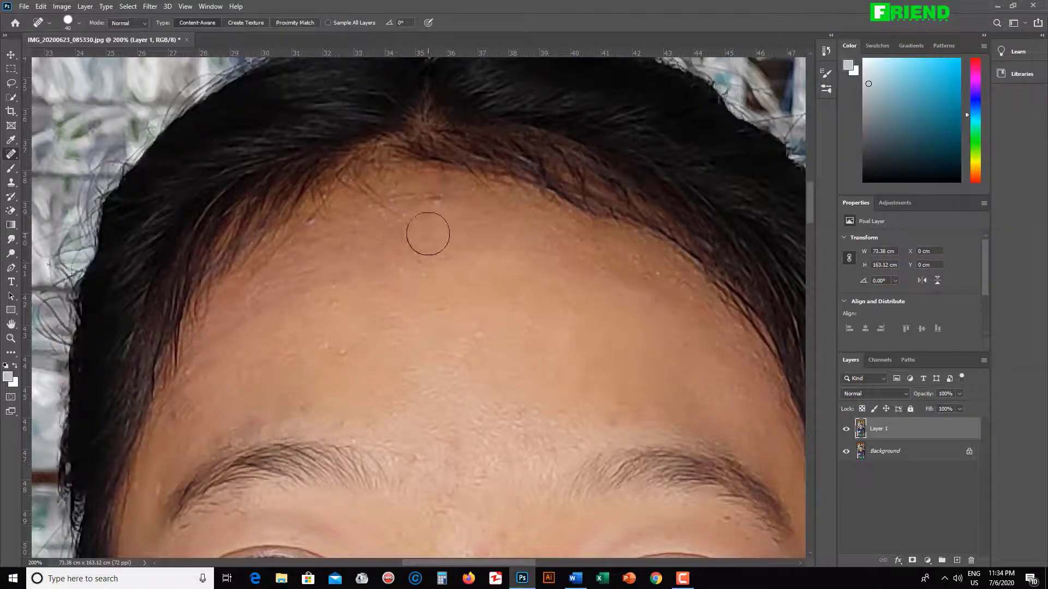
key(bracketleft)
drag(251, 296, 315, 273)
- Spot-heal the blemishes and rough patches on the cheek at the left side of the photo, between eye and mouth
drag(515, 338, 531, 82)
drag(533, 415, 558, 253)
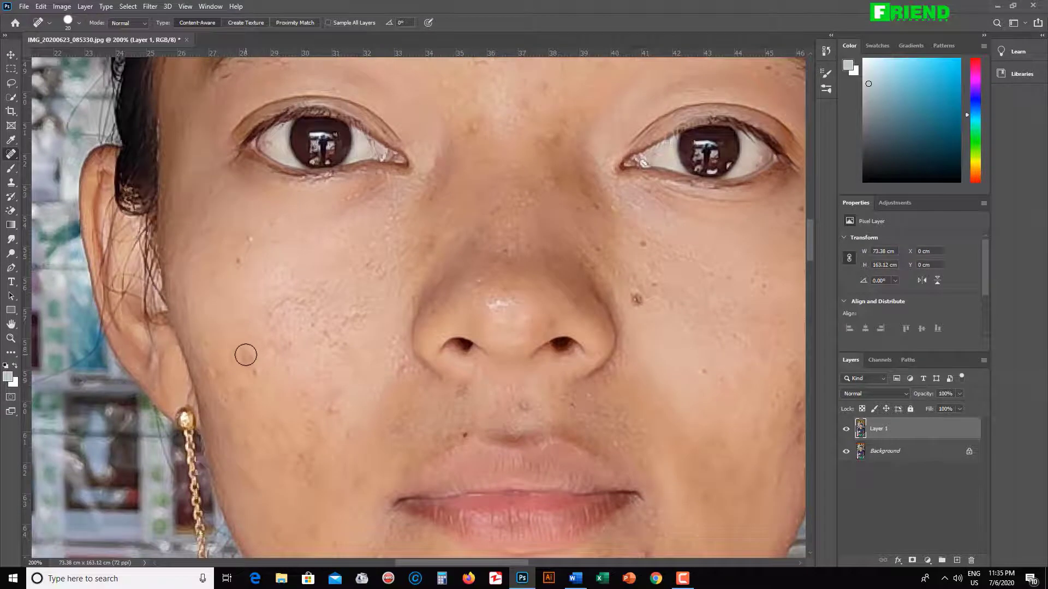
drag(246, 355, 255, 377)
drag(250, 247, 245, 261)
drag(269, 321, 287, 305)
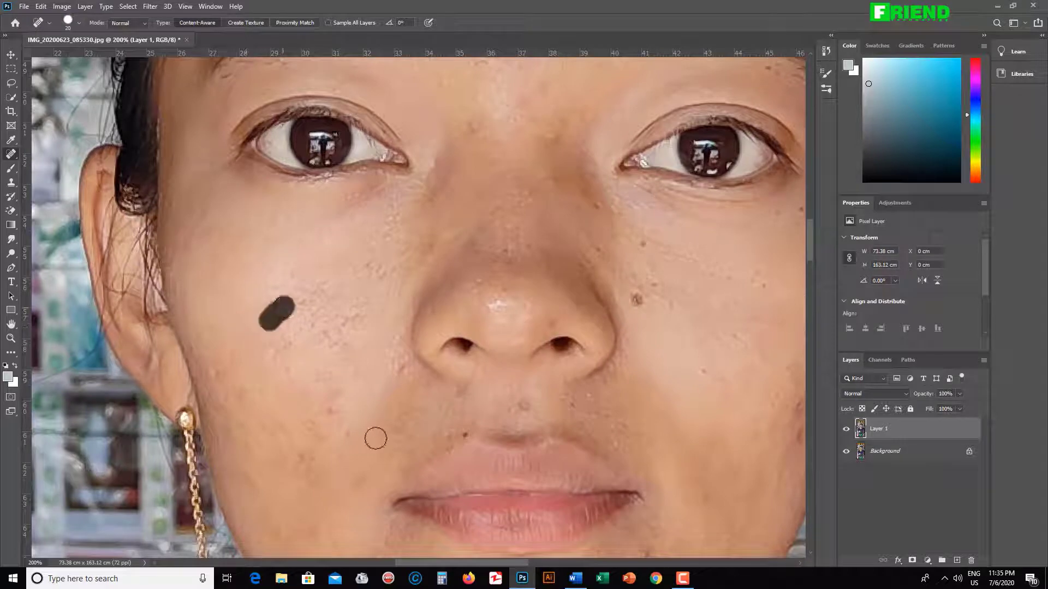
drag(268, 352, 282, 343)
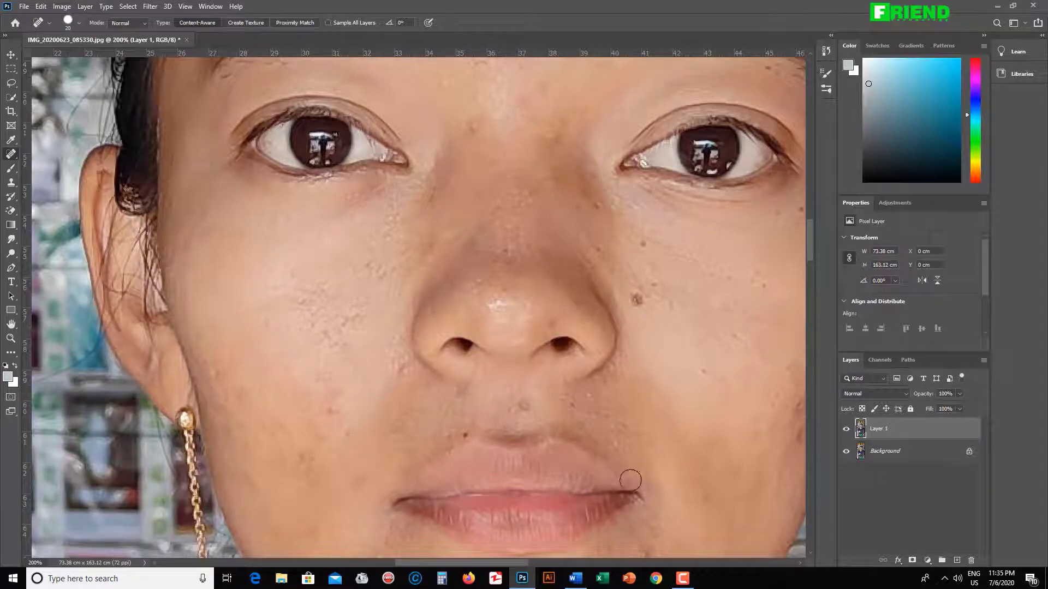
drag(335, 419, 336, 403)
mouse_move(330, 339)
mouse_down()
mouse_move(352, 319)
mouse_move(373, 336)
mouse_up()
mouse_move(365, 276)
mouse_down()
mouse_move(364, 267)
mouse_move(380, 273)
mouse_up()
- Spot-heal the red spots below the lower lip and in the middle of the chin
mouse_move(618, 374)
mouse_down()
mouse_move(491, 257)
mouse_move(498, 309)
mouse_move(619, 124)
mouse_up()
click(518, 228)
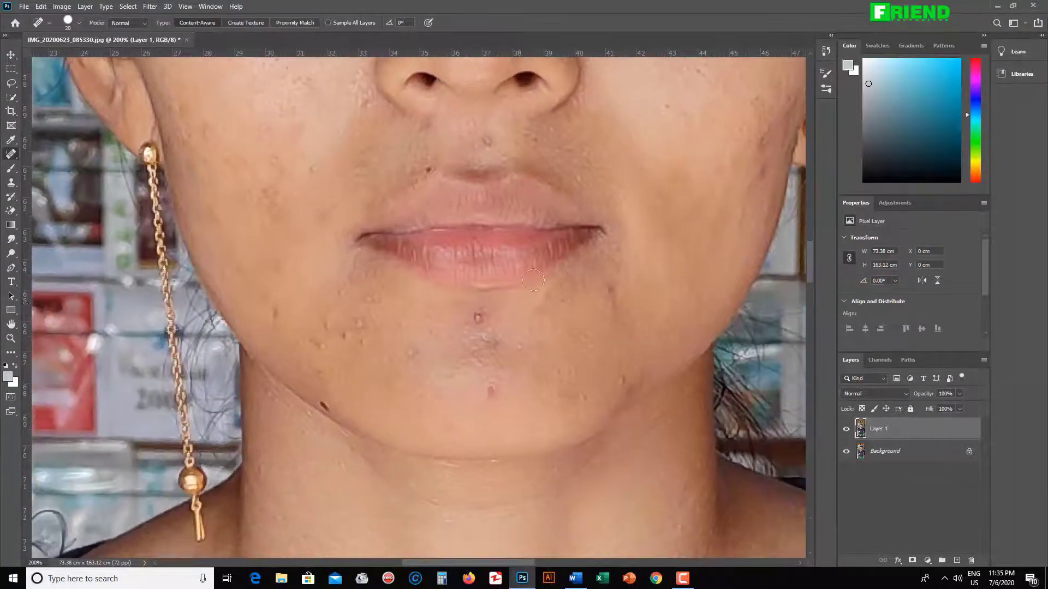
mouse_move(475, 318)
mouse_down()
mouse_move(492, 318)
mouse_move(477, 340)
mouse_up()
drag(482, 395, 493, 394)
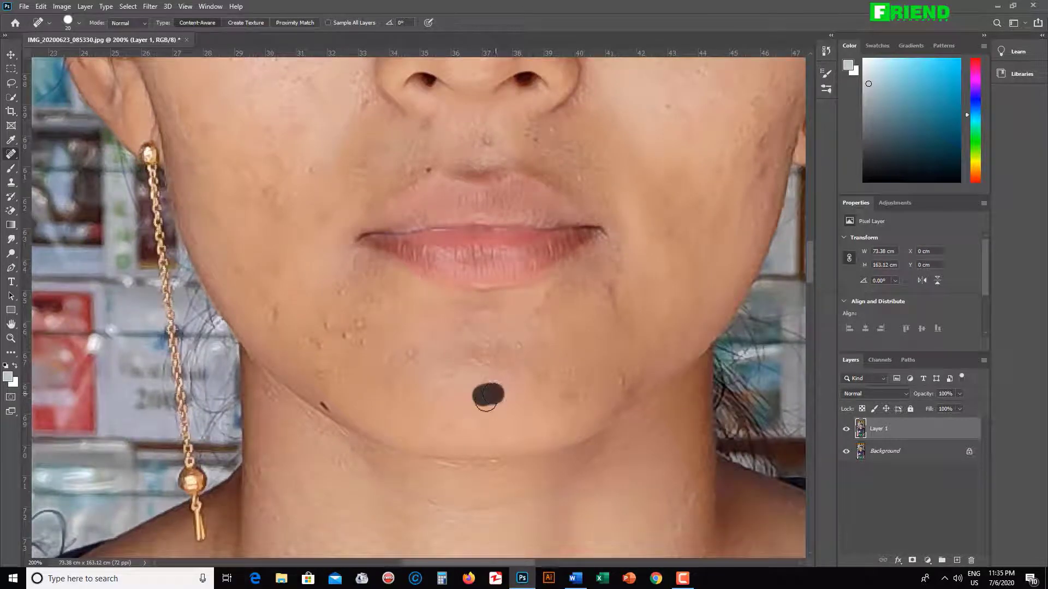
- Spot-heal the dark spots and rough patches on the lower cheek and chin below the mouth, including the marks beside the lips' right corner
drag(306, 335, 325, 348)
mouse_move(268, 310)
mouse_down()
mouse_move(351, 346)
mouse_move(372, 334)
mouse_up()
drag(358, 295, 371, 303)
click(341, 293)
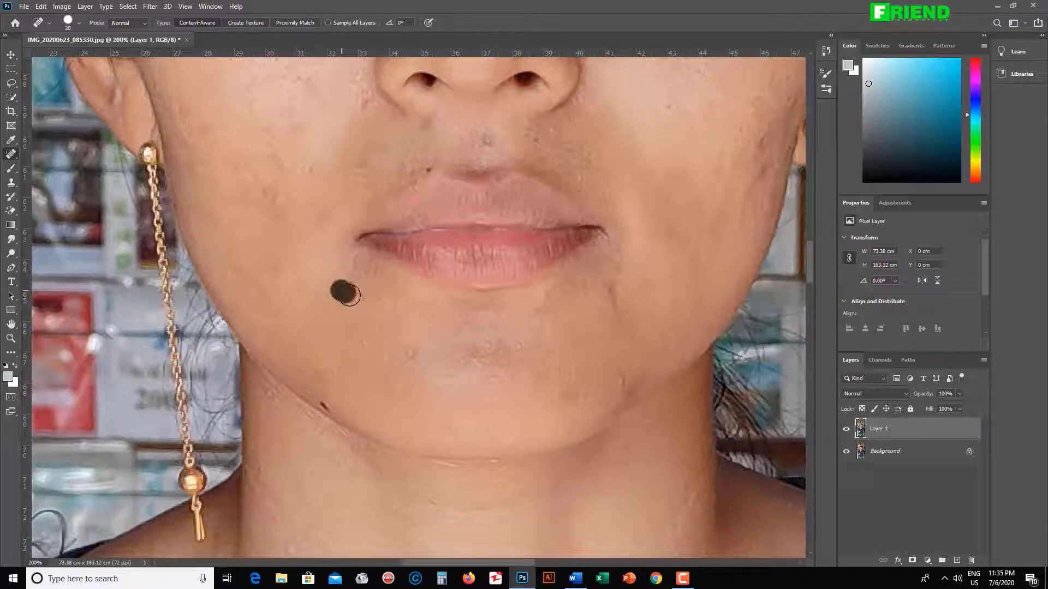
mouse_move(362, 346)
mouse_down()
mouse_move(378, 358)
mouse_move(410, 354)
mouse_move(438, 377)
mouse_move(514, 350)
mouse_up()
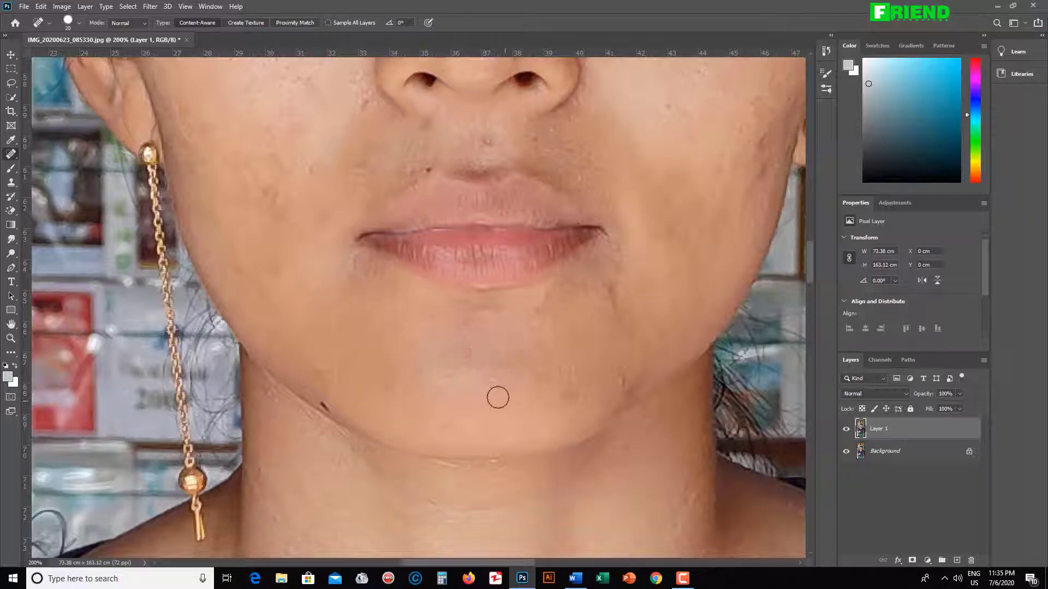
drag(610, 293, 611, 299)
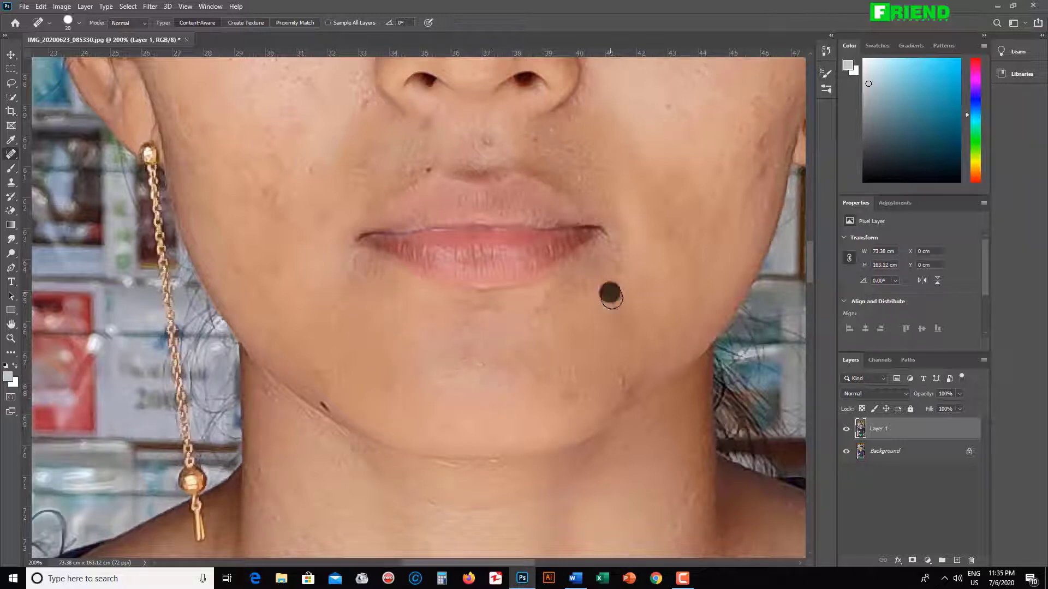
click(620, 381)
- Spot-heal the blemishes along the outer edge of the cheek at the right side of the photo, beside the earring
key(ctrl+minus)
key(ctrl+minus)
key(ctrl+minus)
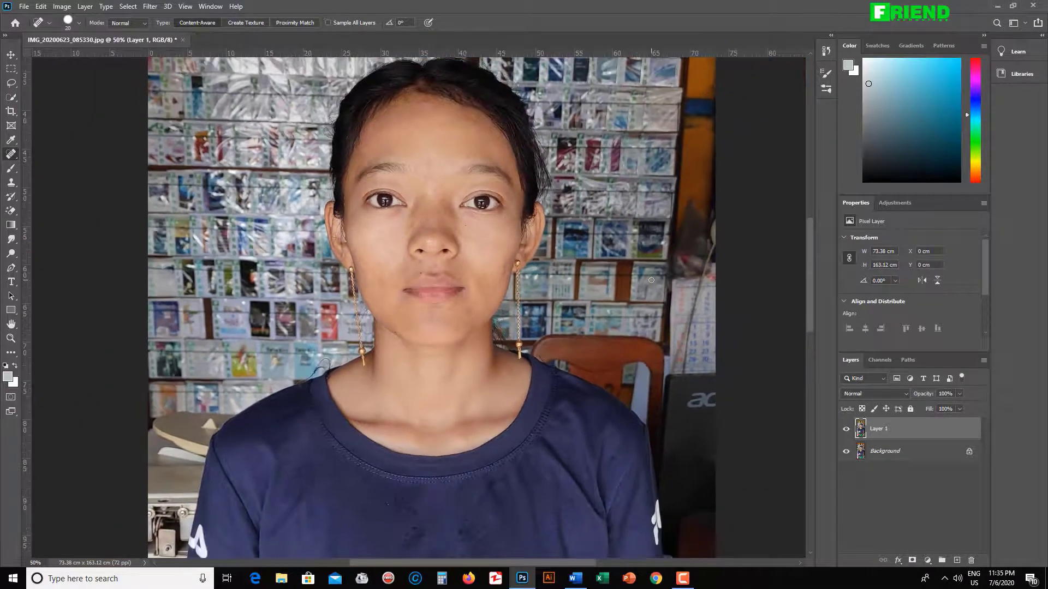
key(ctrl+plus)
drag(507, 277, 489, 339)
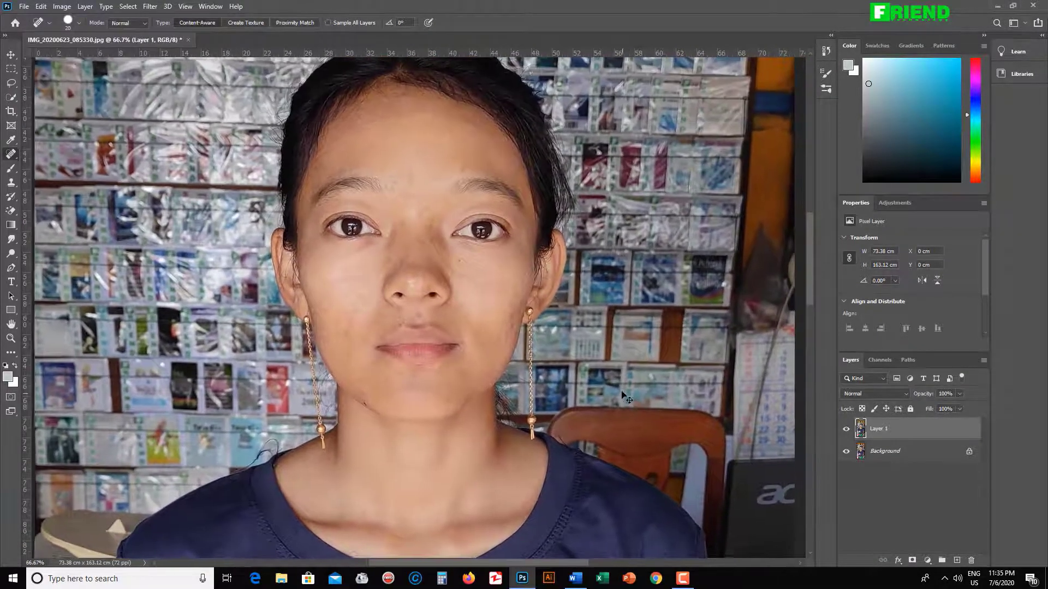
key(ctrl+plus)
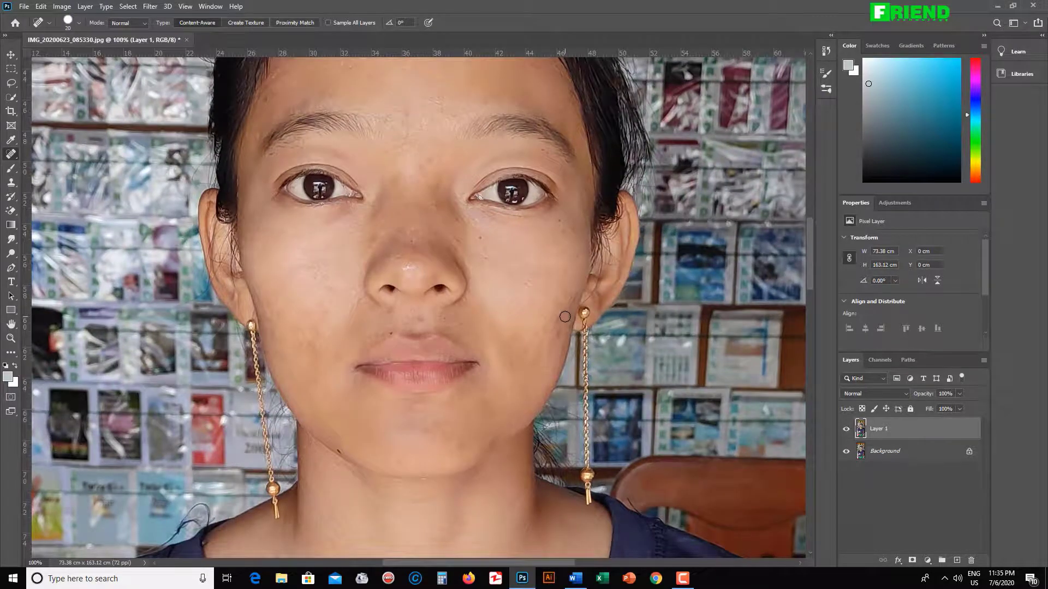
key(ctrl+plus)
drag(688, 293, 697, 344)
click(698, 353)
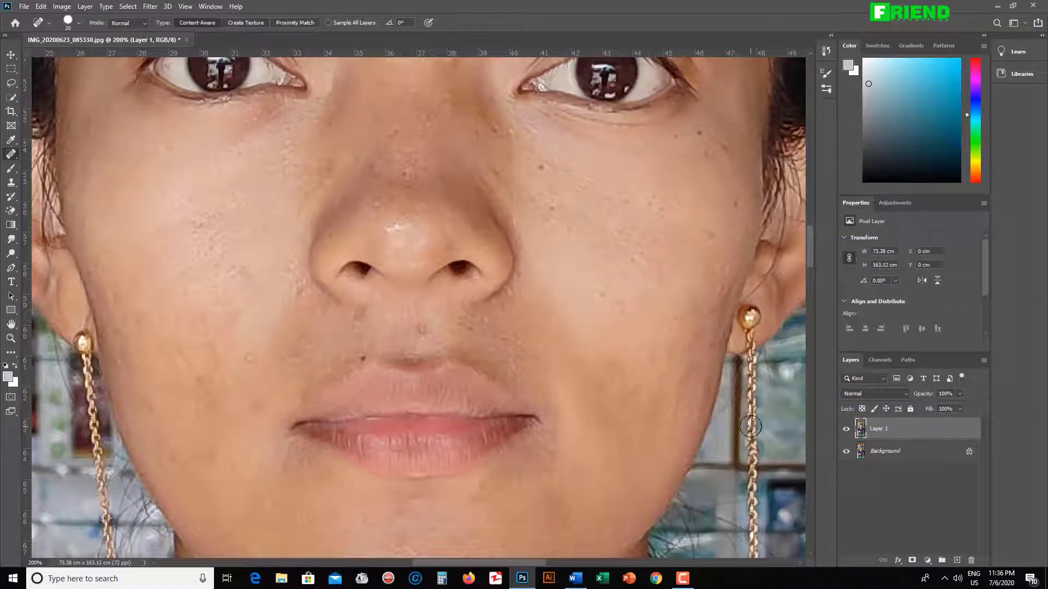
- Convert Layer 1 to a smart object and open the Camera Raw Filter on it
key(ctrl+minus)
key(ctrl+minus)
key(ctrl+minus)
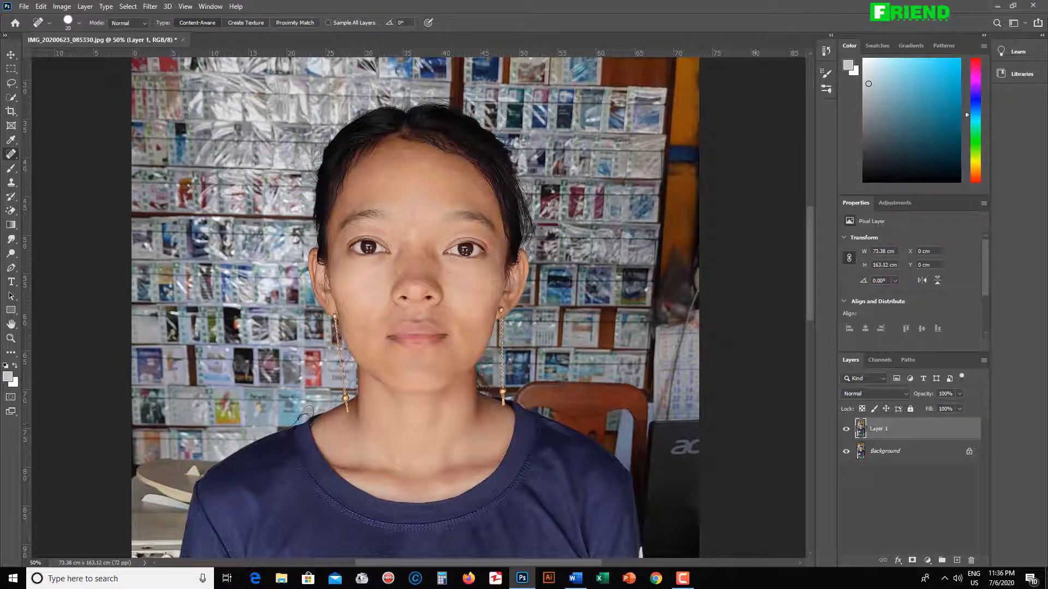
right_click(877, 434)
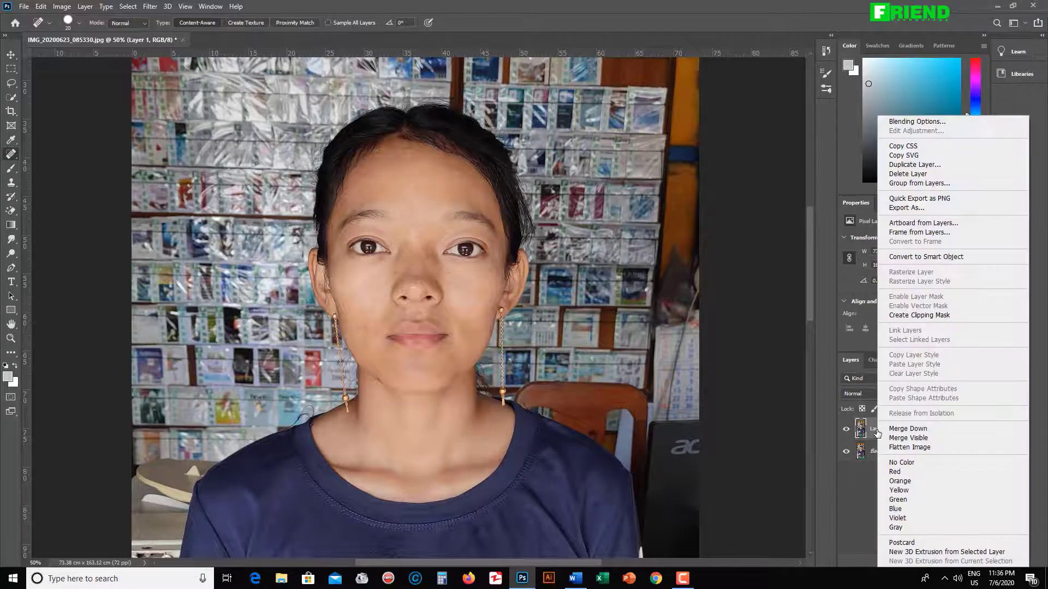
click(926, 256)
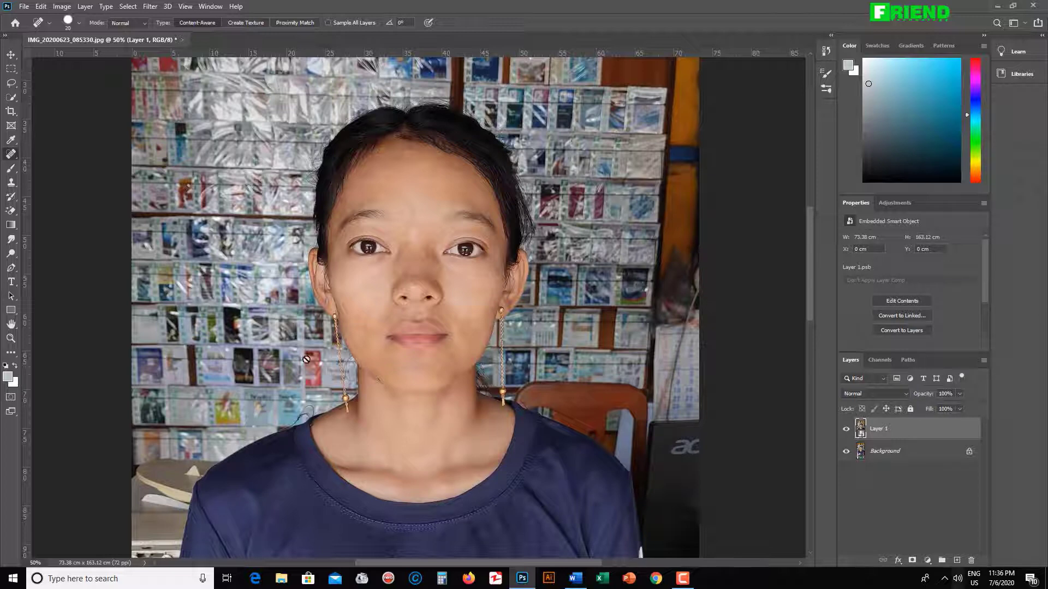
click(151, 7)
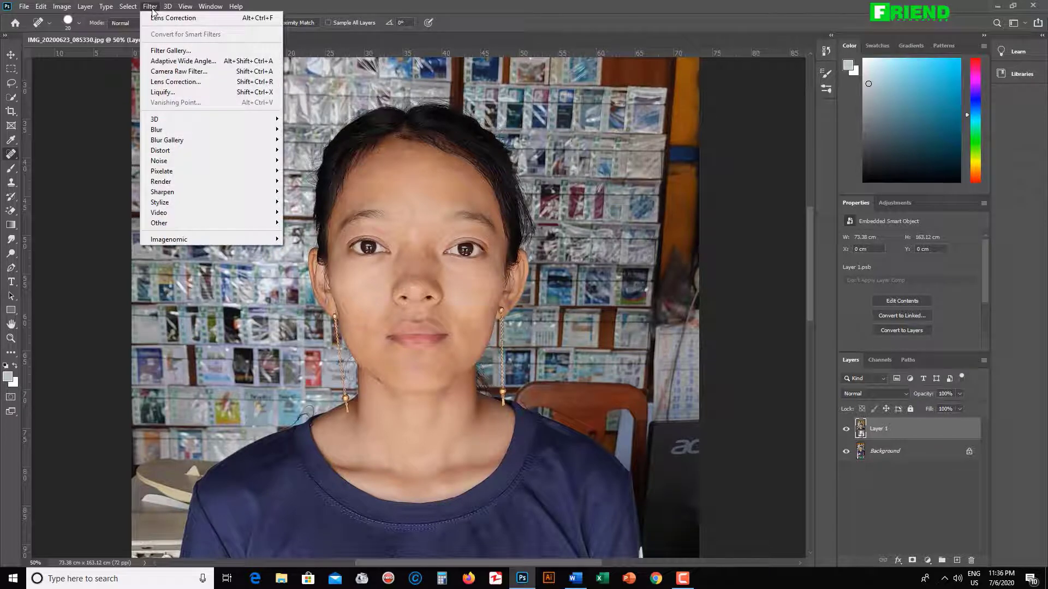
click(177, 74)
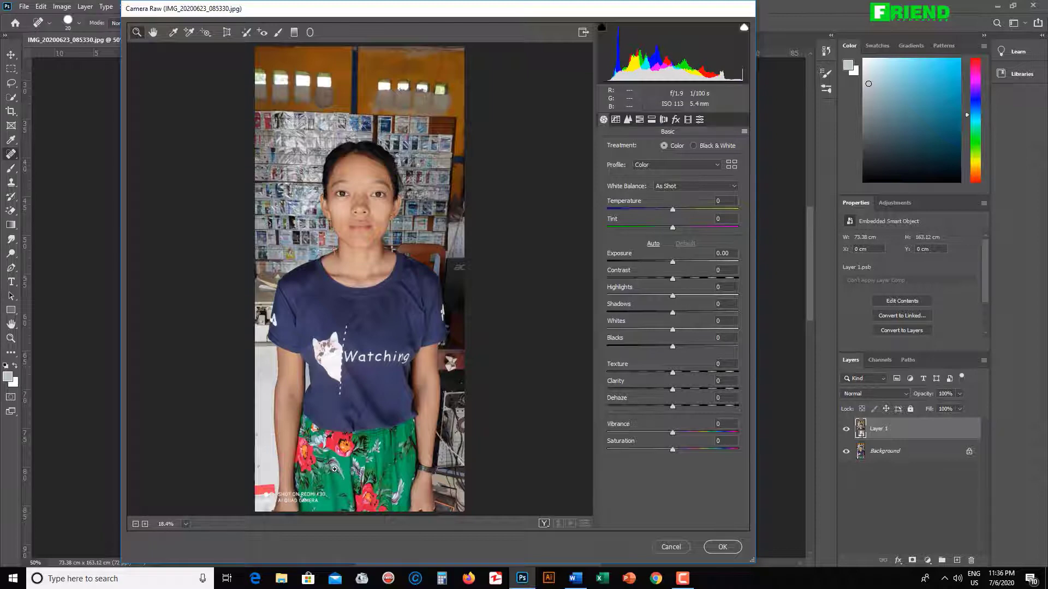
- Soften the skin in Camera Raw by lowering Texture to -58 and Clarity to -11
drag(308, 292, 371, 336)
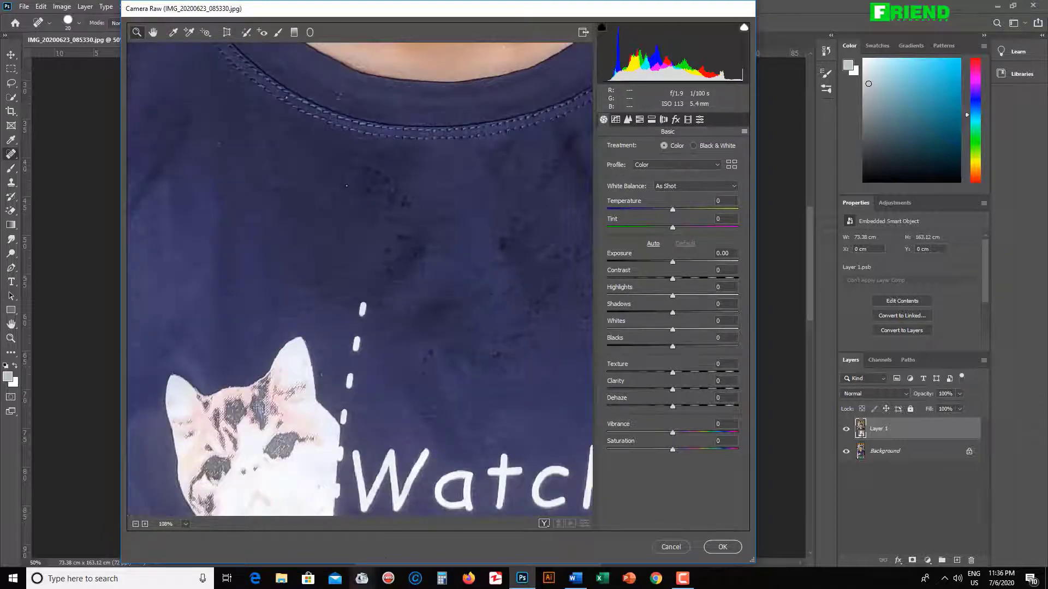
click(136, 524)
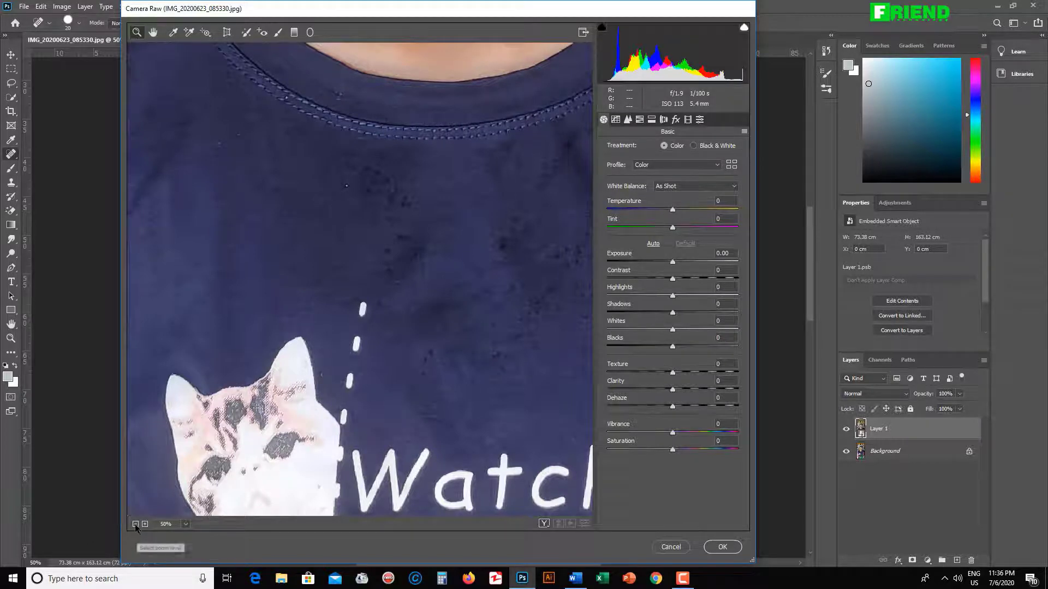
click(135, 523)
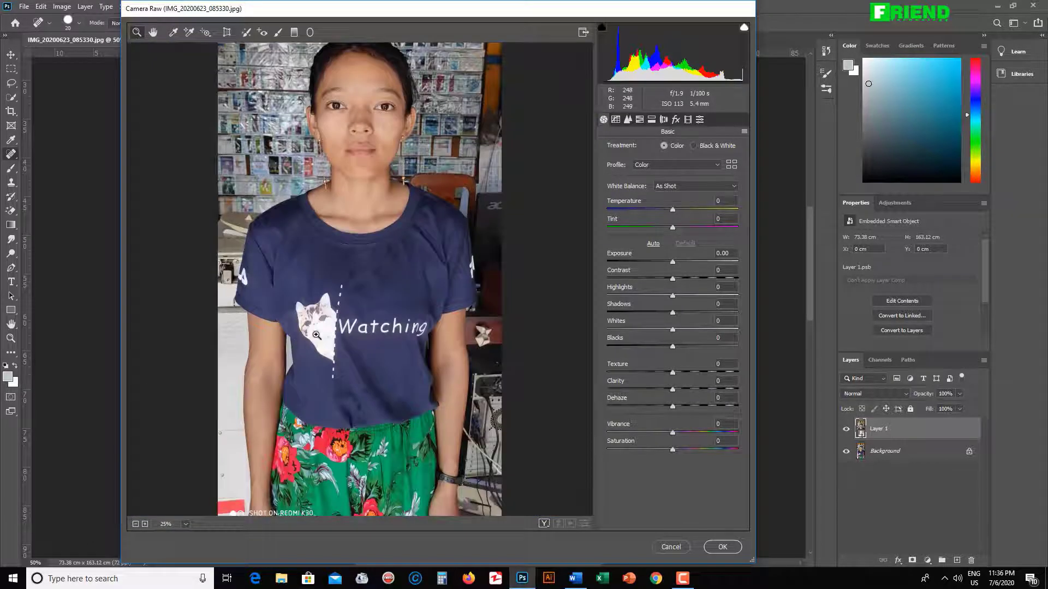
click(316, 335)
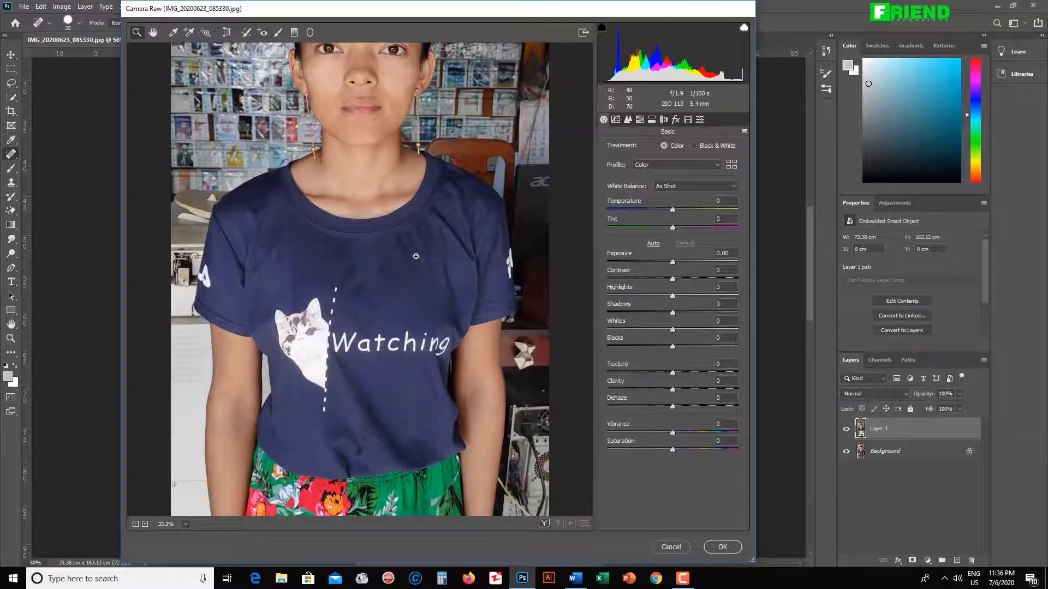
drag(378, 208, 387, 370)
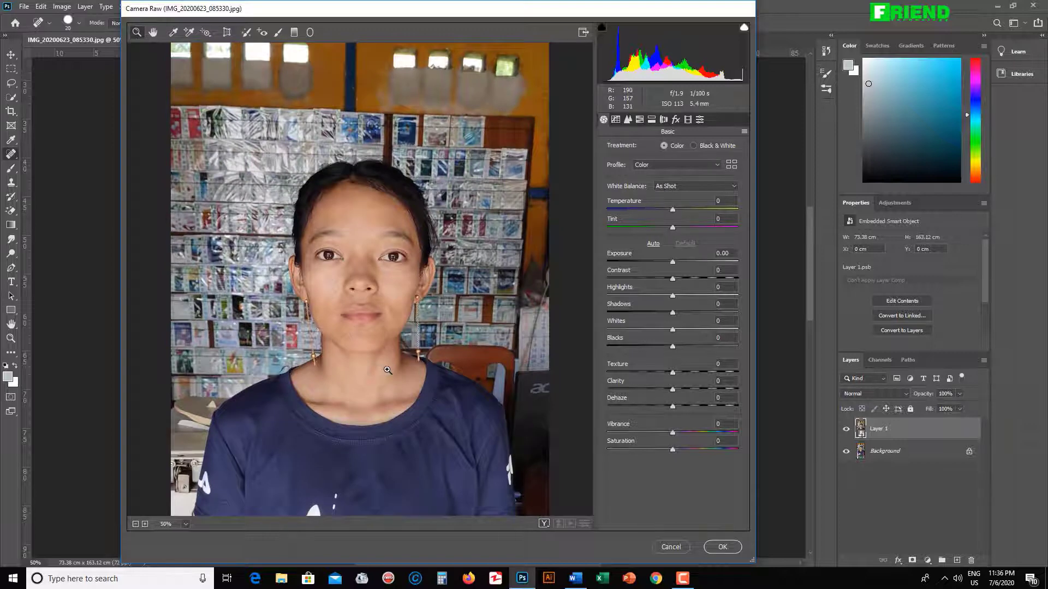
click(388, 370)
key(ctrl+plus)
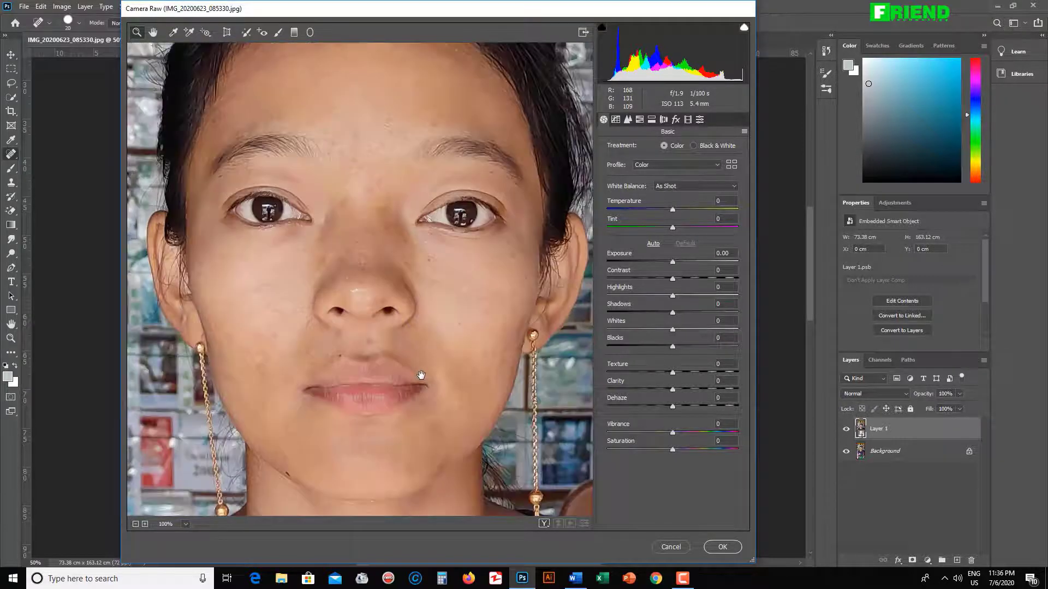
drag(375, 236, 383, 262)
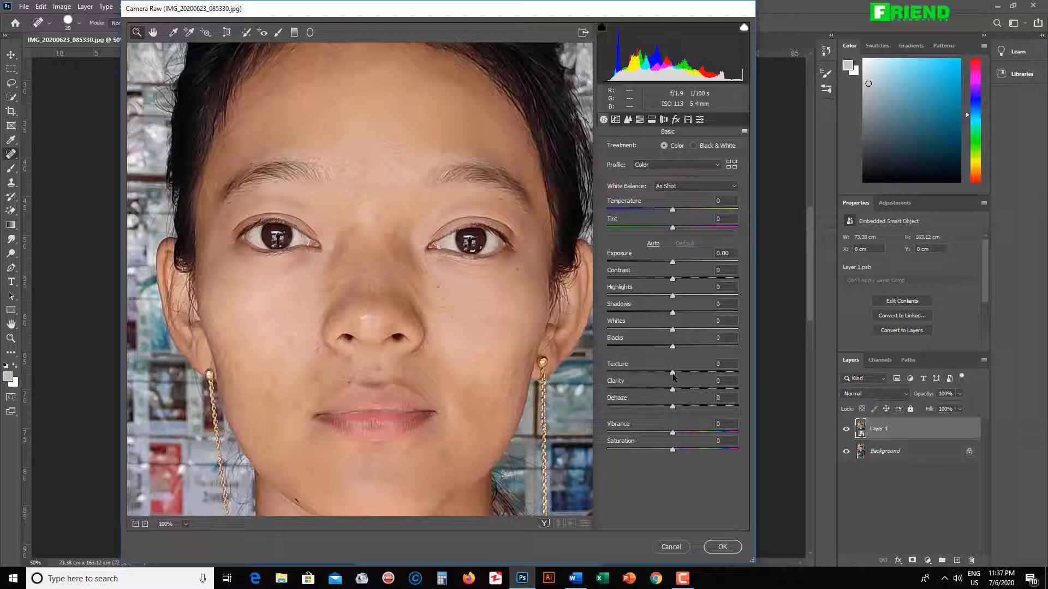
drag(673, 373, 656, 378)
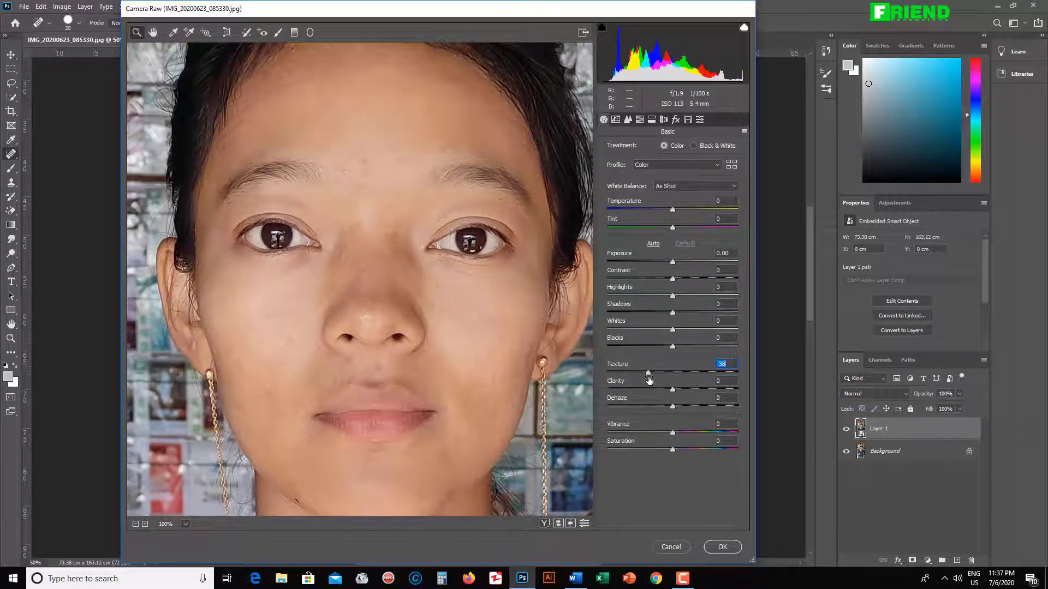
drag(648, 380, 649, 378)
click(648, 373)
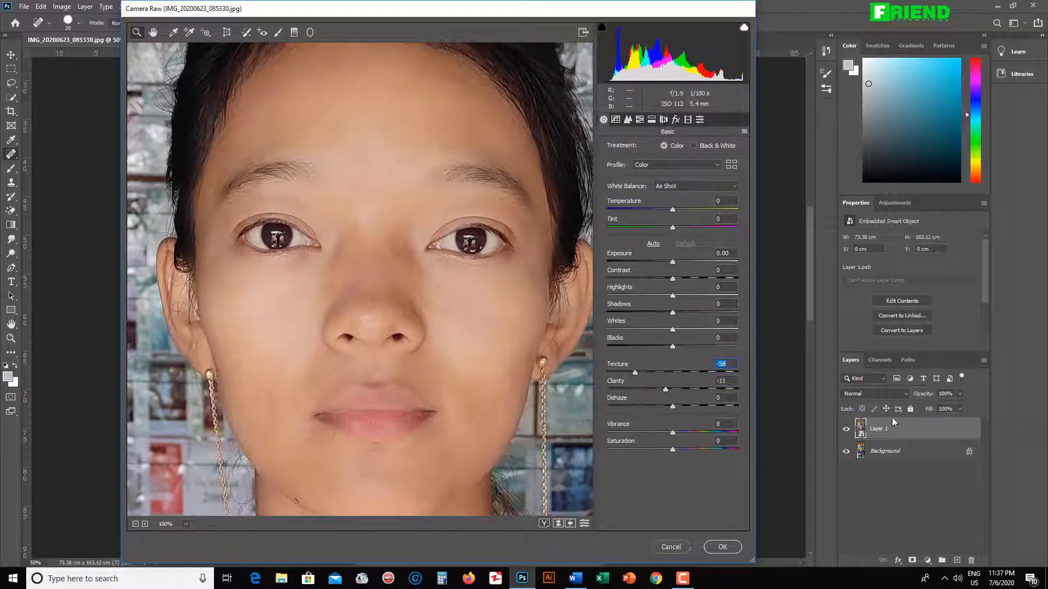
- Try Clarity at -100, then settle it at -17 and reset Dehaze to 0
key(ctrl+minus)
key(ctrl+minus)
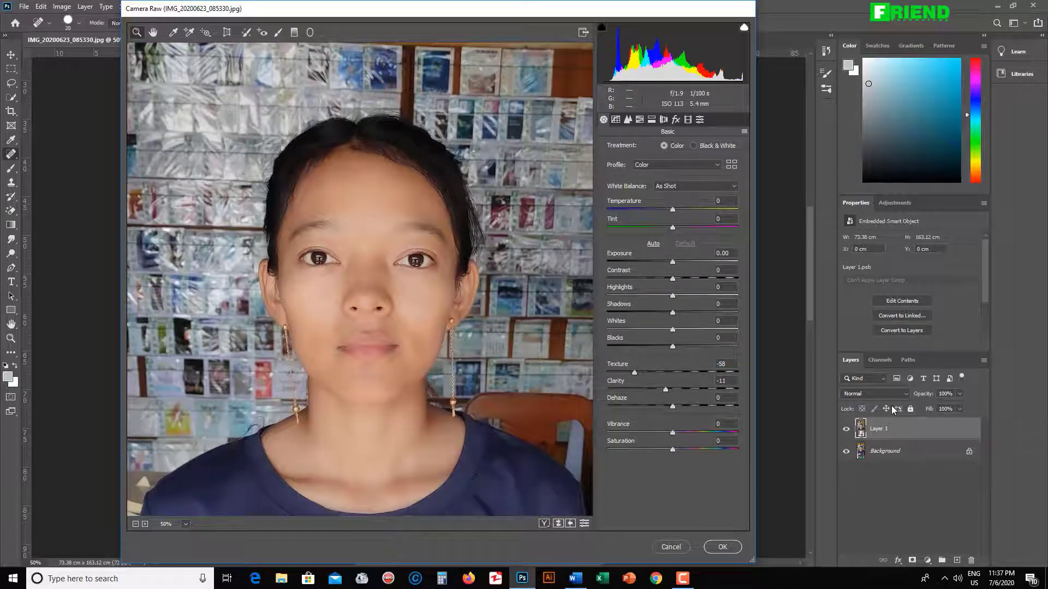
key(ctrl+plus)
key(ctrl+plus)
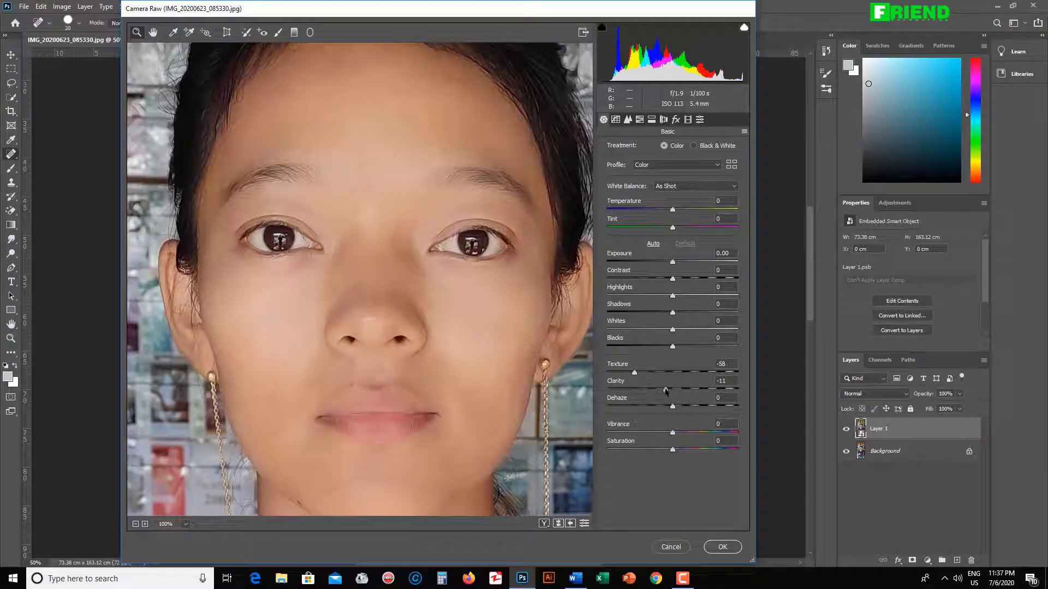
drag(665, 390, 605, 396)
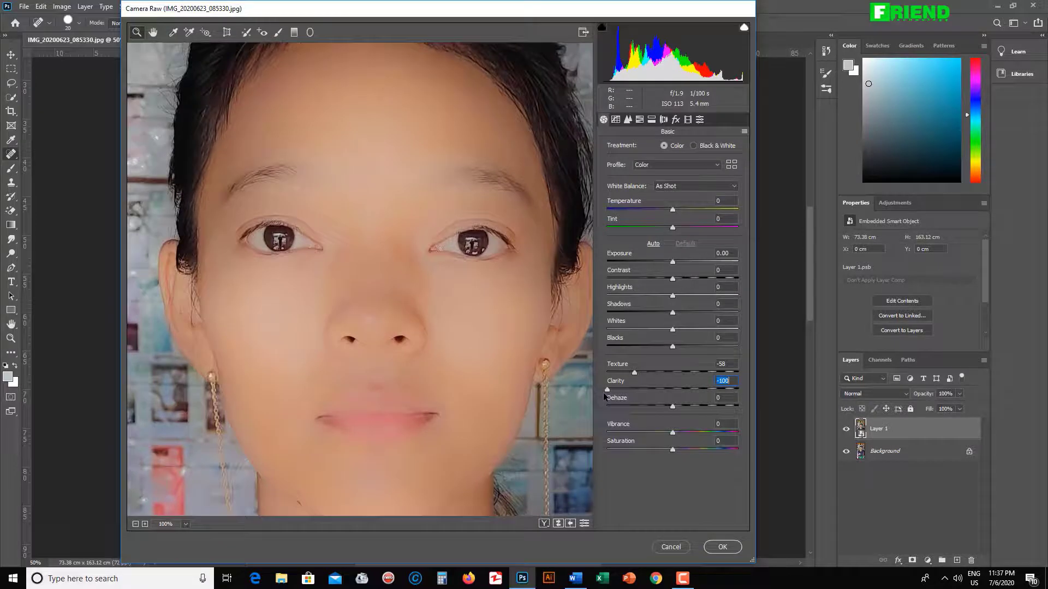
key(ctrl+minus)
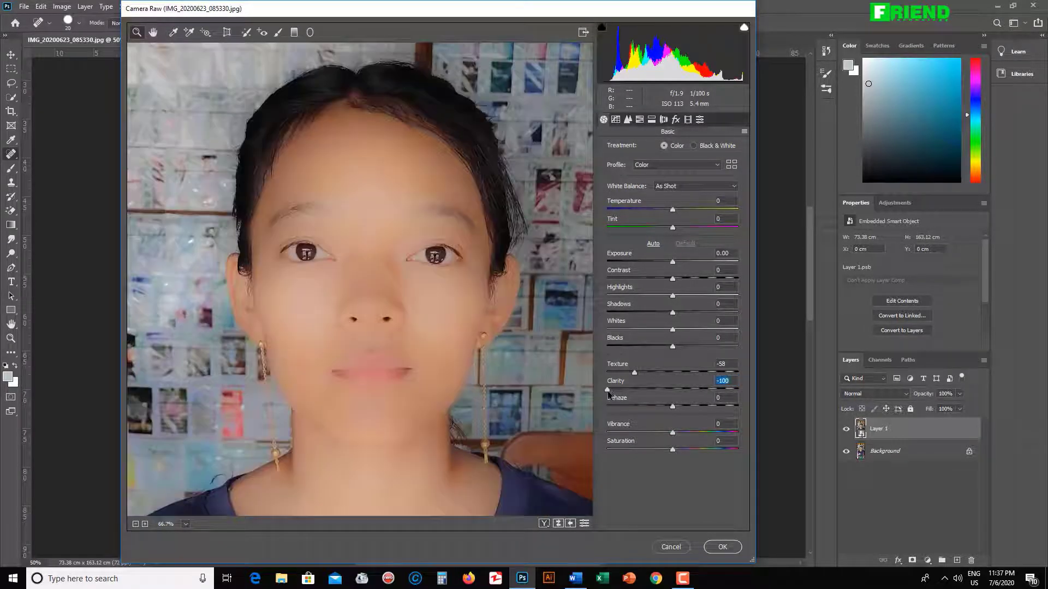
drag(613, 391, 642, 397)
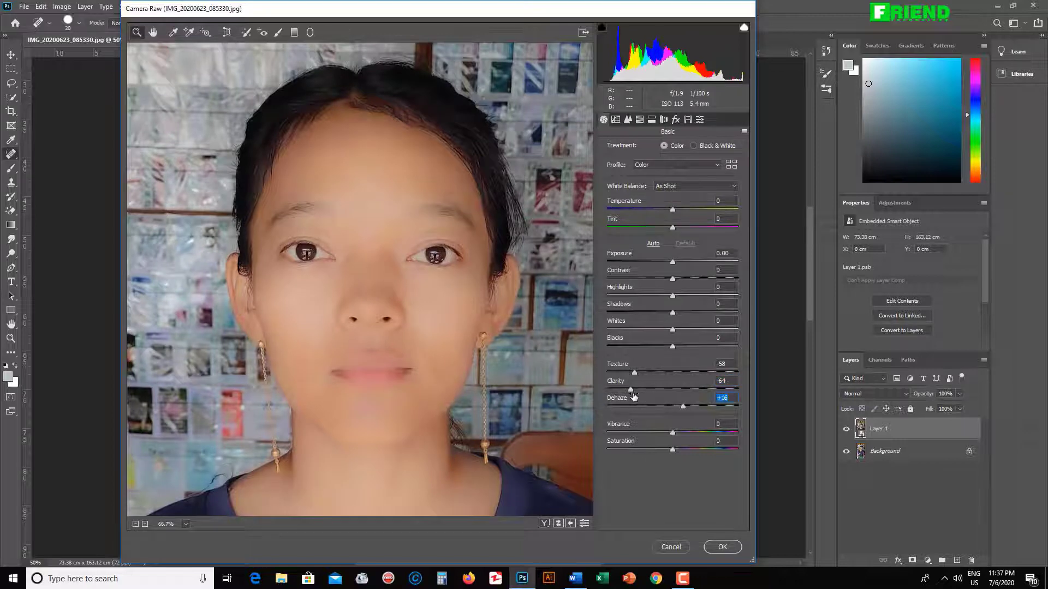
text(0)
drag(634, 391, 661, 395)
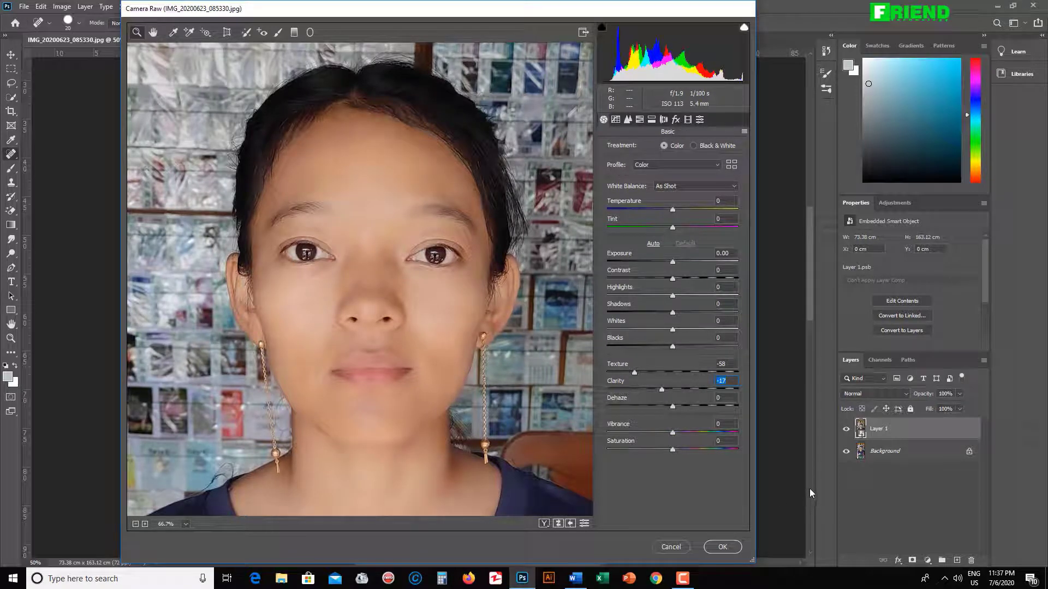
- Lower Texture to about -69 and apply the Camera Raw Filter to the smart object
key(ctrl+plus)
key(ctrl+plus)
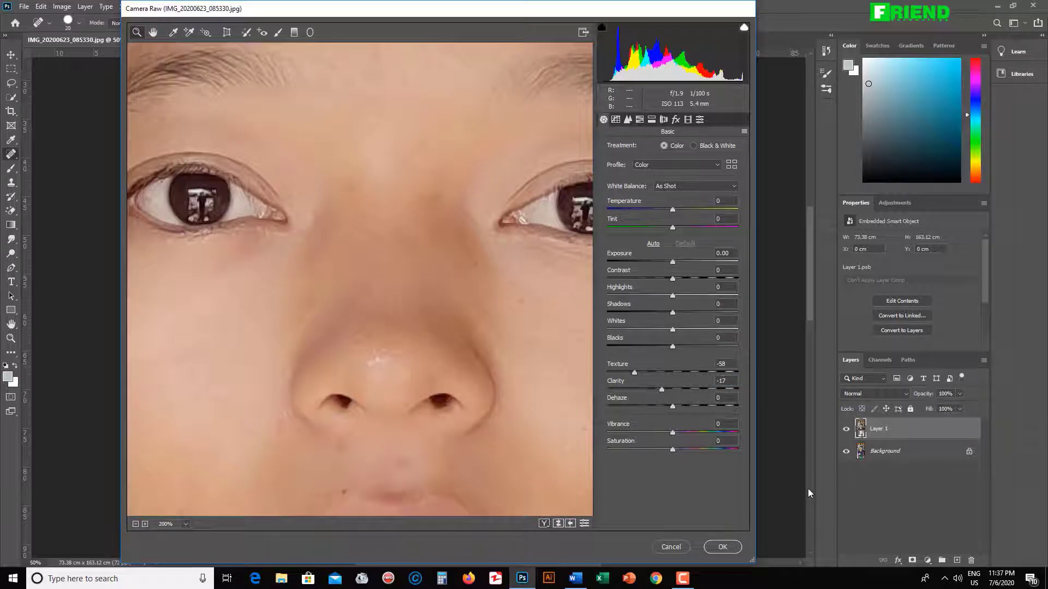
key(ctrl+0)
key(ctrl+minus)
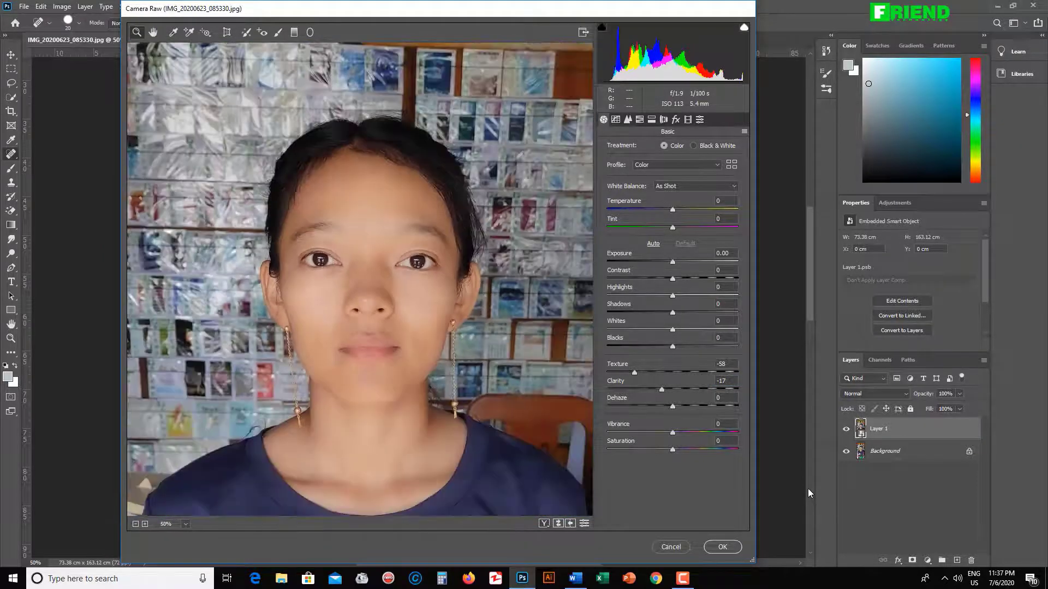
key(ctrl+plus)
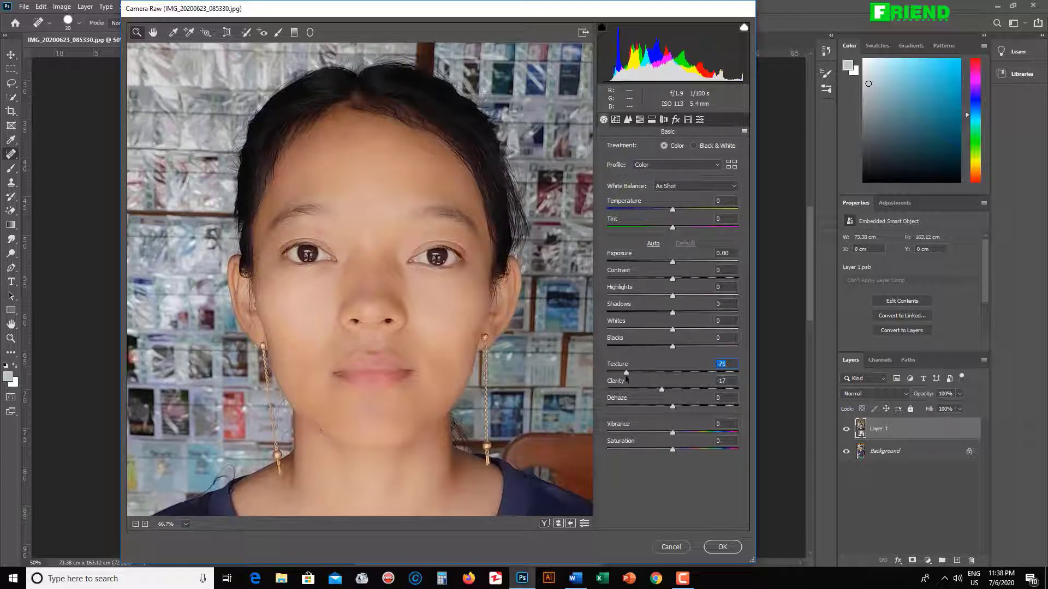
drag(626, 374, 628, 374)
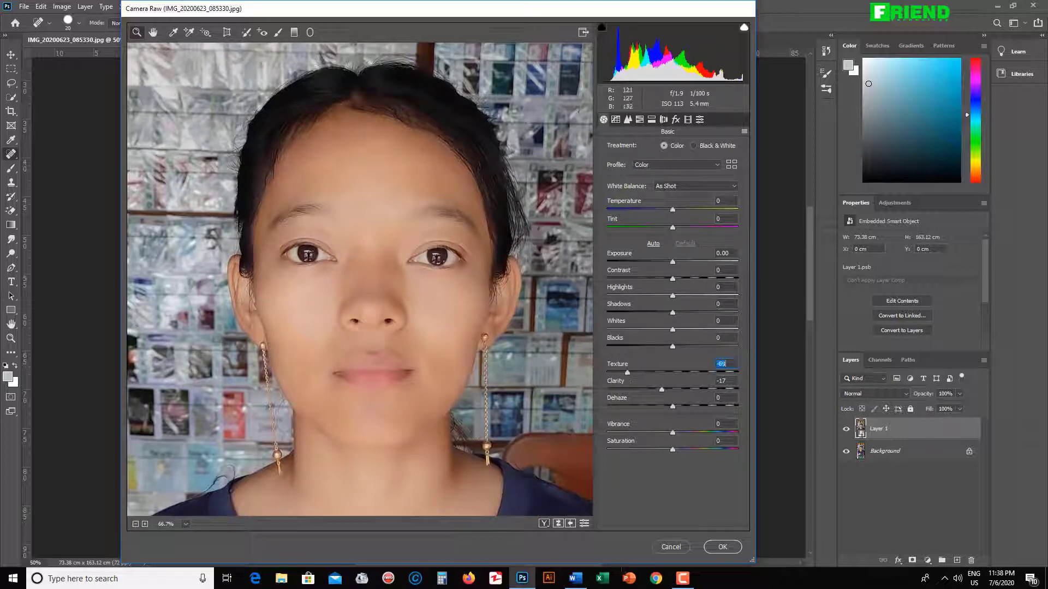
click(718, 548)
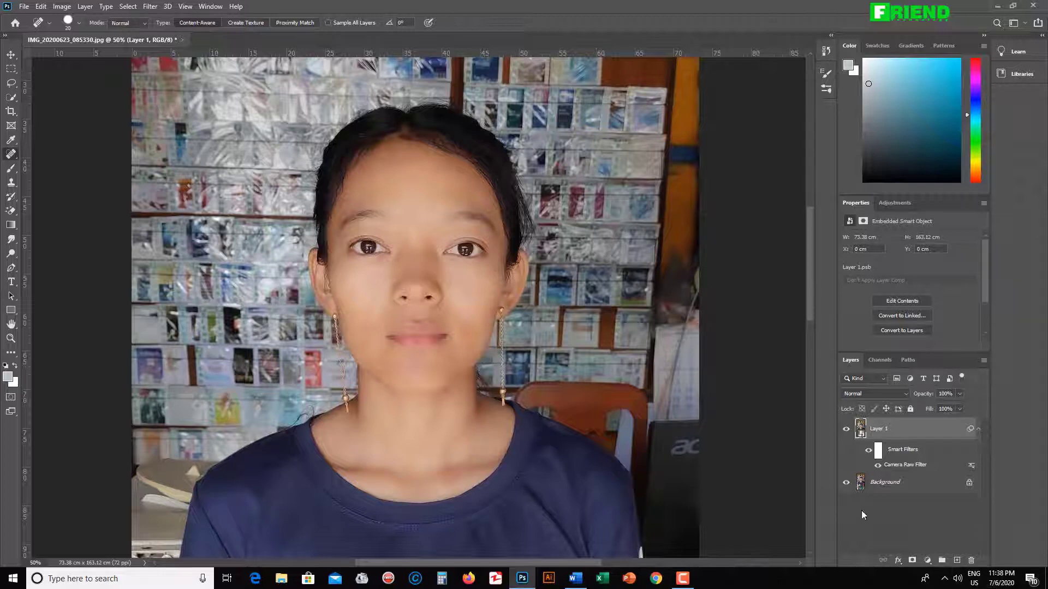
- Select the Smart Filters mask of Layer 1 for editing
click(684, 581)
click(794, 519)
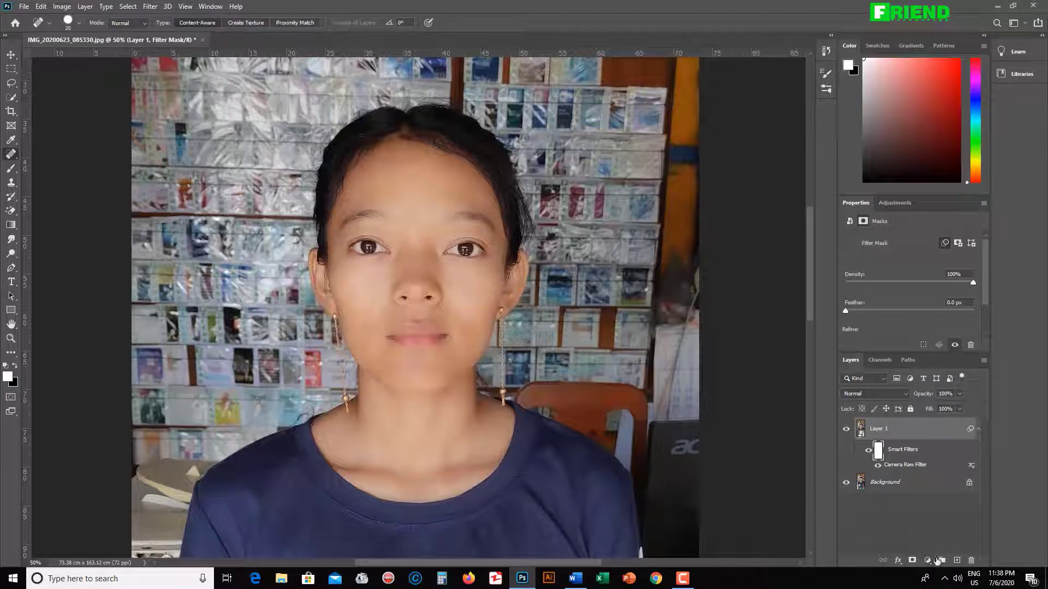
click(878, 435)
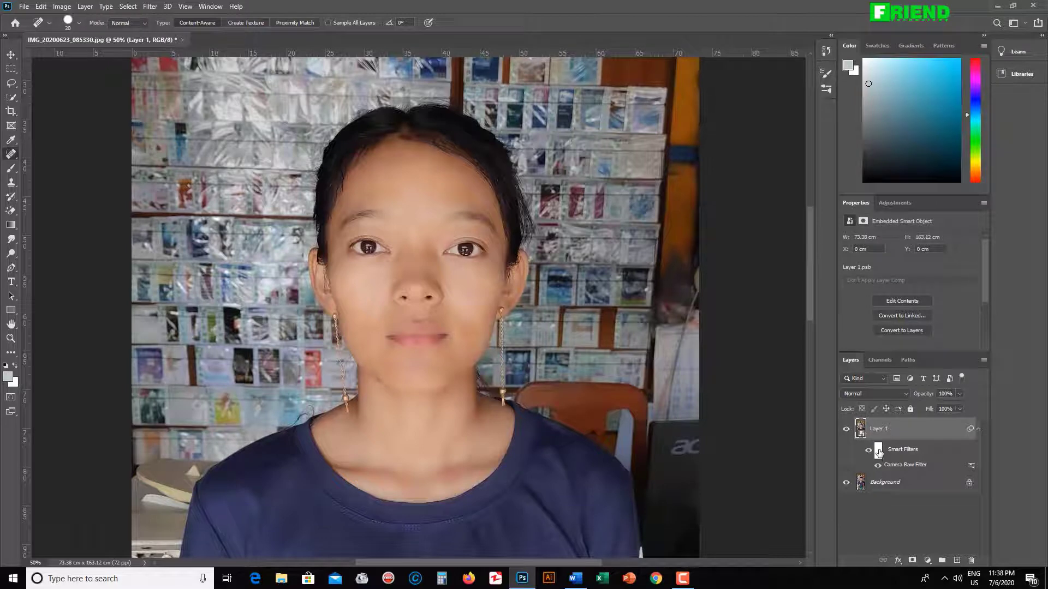
click(878, 449)
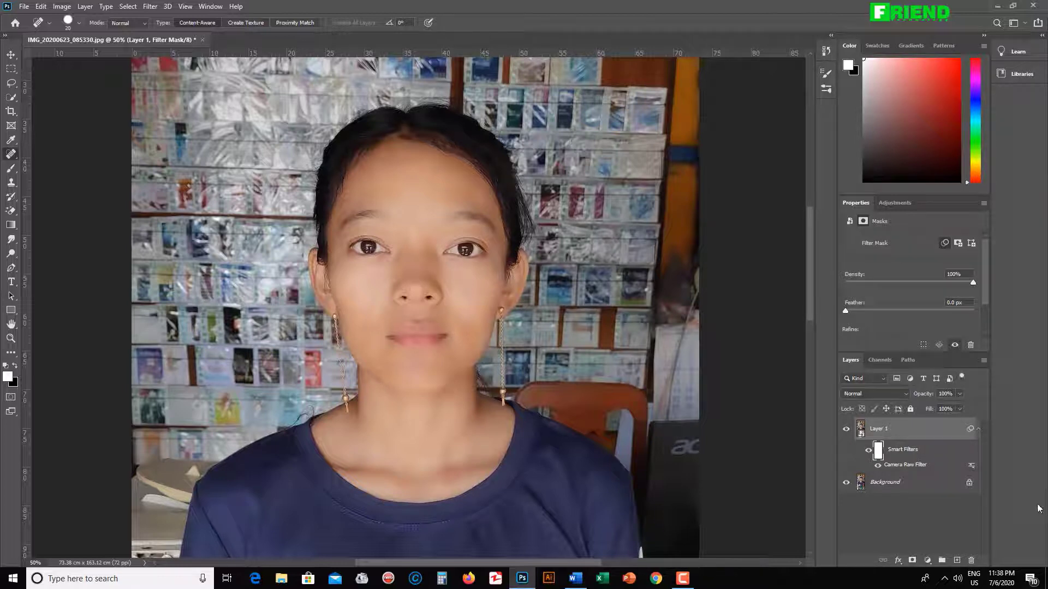
- Invert the Smart Filters mask of Layer 1 to black, hiding the Camera Raw smoothing across the whole portrait
key(ctrl+i)
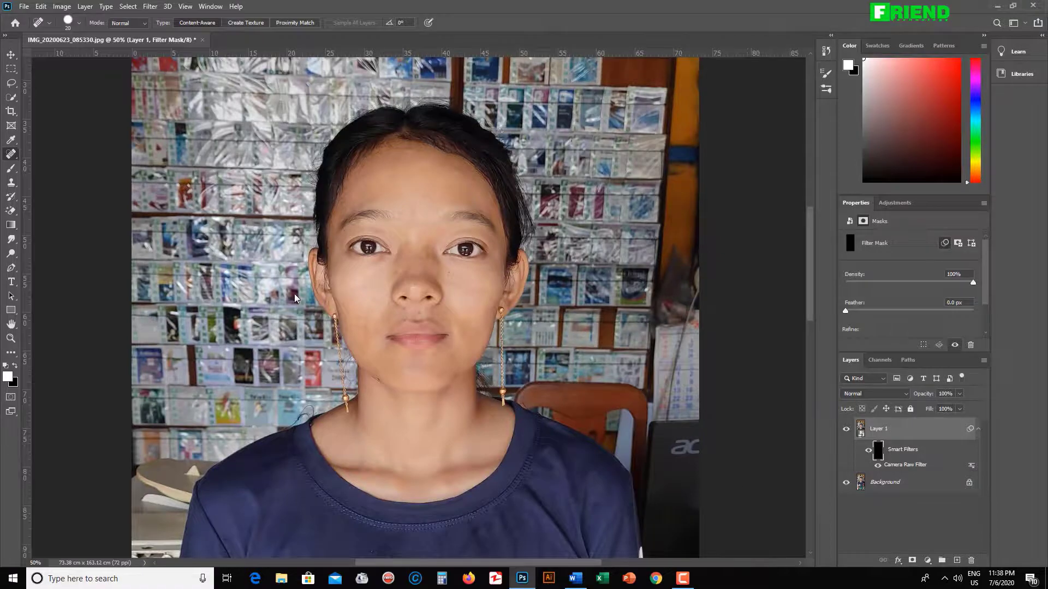
key(ctrl+plus)
key(ctrl+plus)
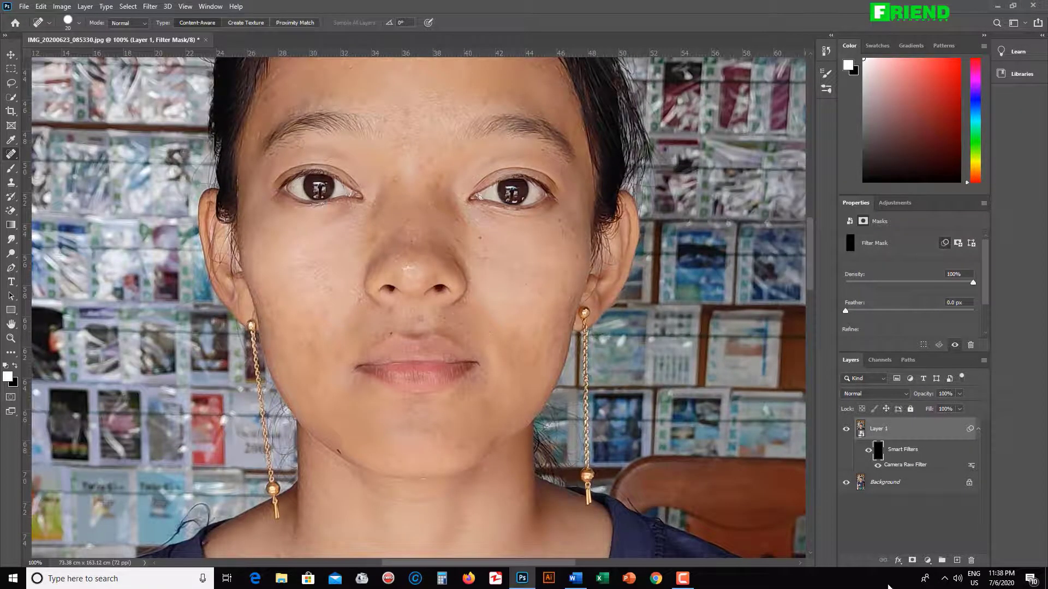
key(ctrl+minus)
key(ctrl+minus)
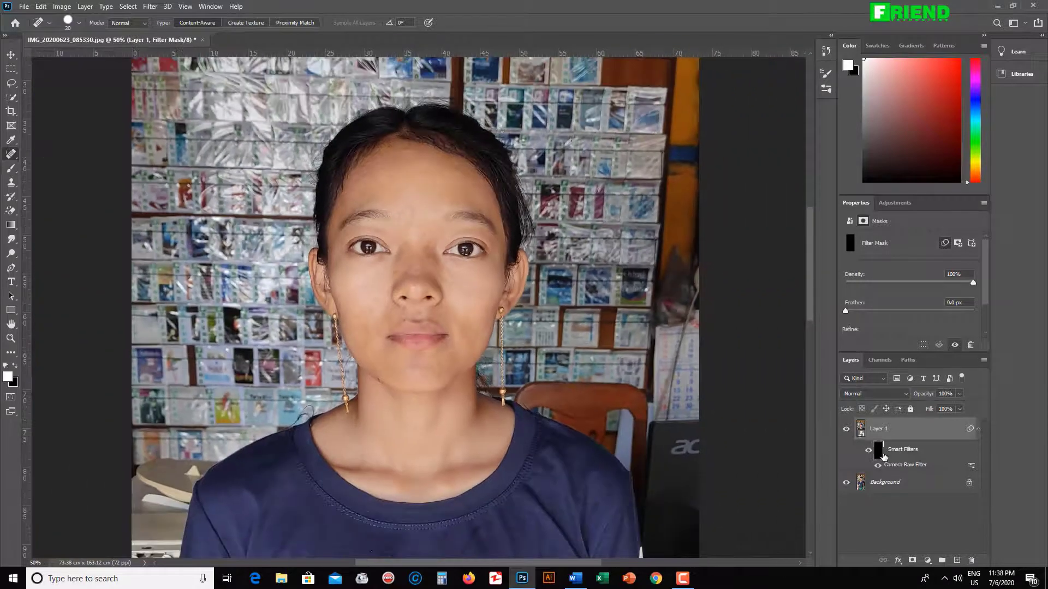
- Paint white on the filter mask over the cheeks and forehead with an enlarged soft Brush at 43% opacity
click(9, 172)
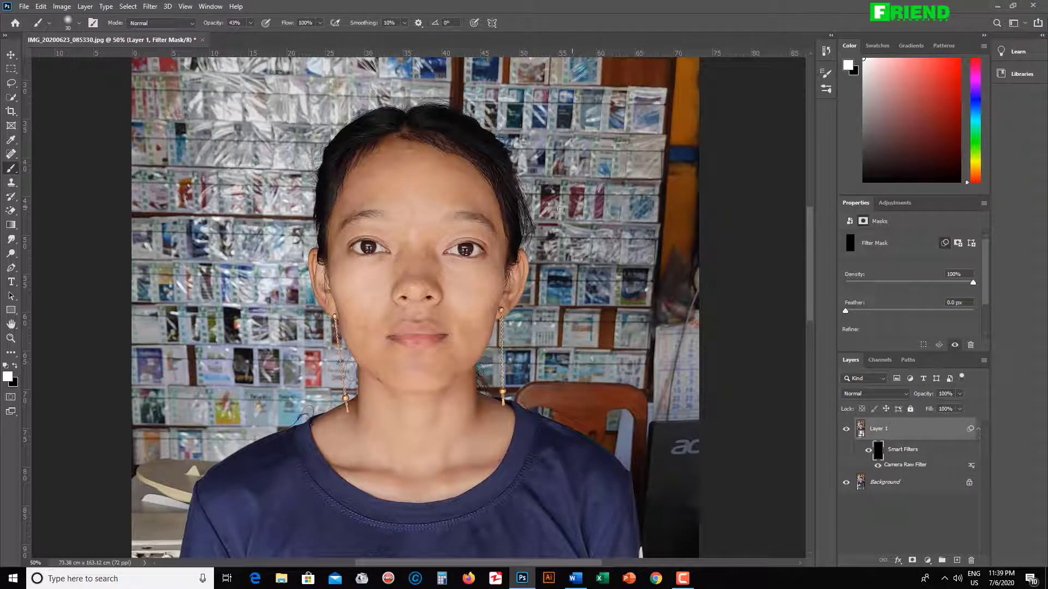
key(ctrl+plus)
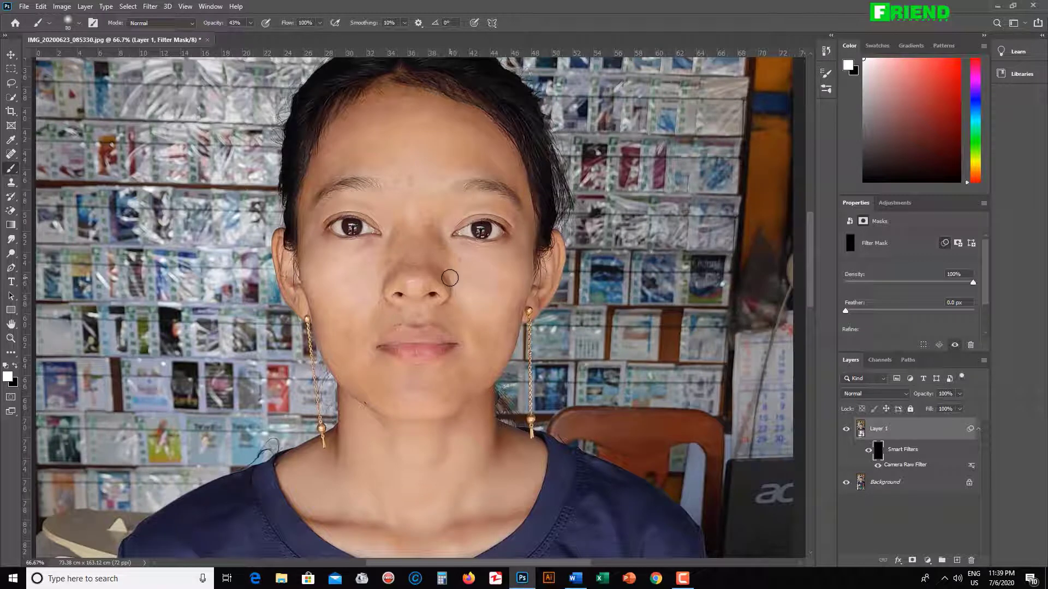
key(bracketright)
key(bracketright)
key(bracketright)
key(bracketright)
key(bracketright)
key(bracketright)
key(bracketright)
key(bracketright)
mouse_move(349, 332)
mouse_down()
mouse_move(338, 268)
mouse_move(338, 334)
mouse_move(346, 304)
mouse_move(357, 331)
mouse_move(415, 167)
mouse_move(364, 137)
mouse_move(352, 145)
mouse_move(354, 117)
mouse_move(499, 139)
mouse_move(470, 126)
mouse_move(508, 187)
mouse_move(487, 157)
mouse_move(469, 234)
mouse_move(473, 305)
mouse_move(461, 280)
mouse_move(462, 376)
mouse_move(473, 305)
mouse_move(492, 288)
mouse_move(499, 257)
mouse_move(489, 342)
mouse_move(463, 327)
mouse_move(471, 254)
mouse_move(484, 293)
mouse_move(454, 266)
mouse_move(436, 270)
mouse_move(416, 239)
mouse_move(419, 290)
mouse_move(405, 261)
mouse_move(399, 321)
mouse_move(386, 298)
mouse_move(414, 312)
mouse_move(395, 312)
mouse_move(484, 312)
mouse_move(417, 352)
mouse_move(478, 333)
mouse_move(364, 368)
mouse_move(452, 387)
mouse_move(417, 396)
mouse_move(483, 364)
mouse_move(451, 306)
mouse_move(416, 351)
mouse_move(365, 368)
mouse_move(452, 388)
mouse_move(426, 385)
mouse_move(483, 364)
mouse_move(306, 251)
mouse_move(299, 273)
mouse_move(311, 297)
mouse_move(343, 177)
mouse_move(334, 154)
mouse_move(346, 145)
mouse_move(343, 107)
mouse_move(486, 139)
mouse_move(364, 113)
mouse_move(402, 117)
mouse_move(417, 145)
mouse_move(514, 179)
mouse_move(505, 176)
mouse_move(528, 195)
mouse_up()
- Reduce the brush to 90 px and reveal the smoothing along the cheek edge, nose and chin
key(bracketleft)
key(bracketleft)
mouse_move(540, 297)
mouse_down()
mouse_move(527, 268)
mouse_move(549, 239)
mouse_move(522, 297)
mouse_up()
drag(453, 270, 456, 281)
drag(397, 393, 397, 419)
mouse_move(436, 241)
mouse_down()
mouse_move(446, 260)
mouse_move(472, 271)
mouse_up()
key(ctrl+1)
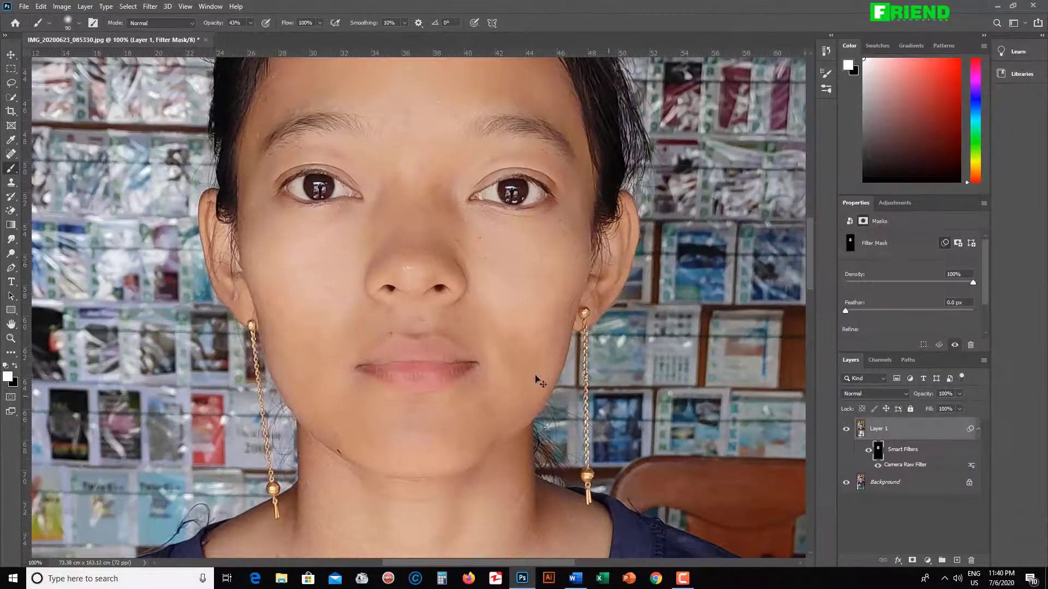
- Set the brush opacity to 100% and paint the filter mask over the neck, chin and area around the mouth
key(ctrl+minus)
mouse_move(250, 22)
mouse_down()
mouse_move(250, 37)
mouse_move(297, 61)
mouse_up()
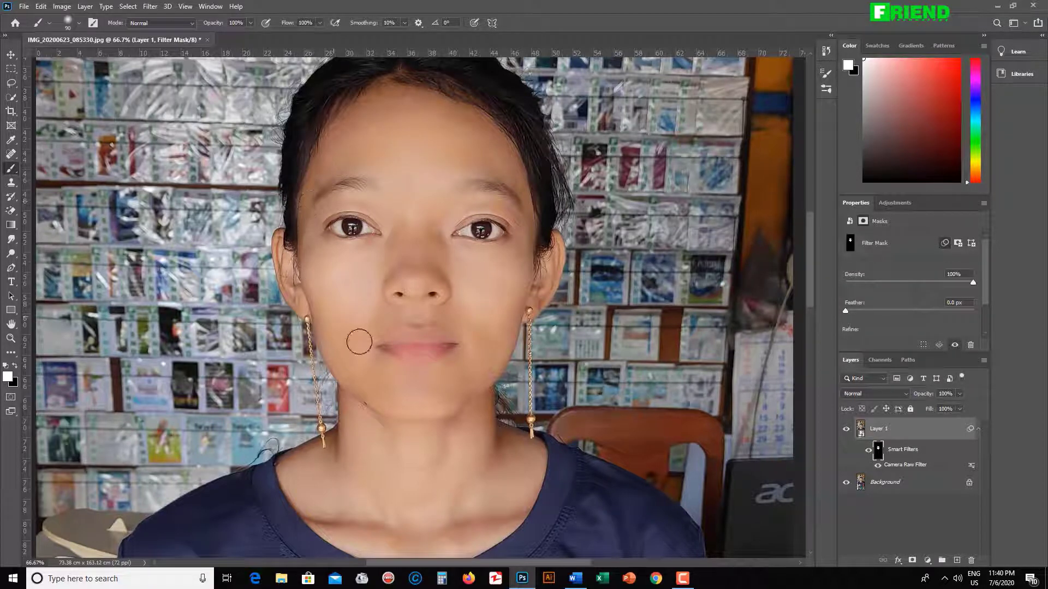
mouse_move(381, 443)
mouse_down()
mouse_move(353, 420)
mouse_move(351, 453)
mouse_move(318, 463)
mouse_move(339, 449)
mouse_move(365, 451)
mouse_move(365, 477)
mouse_move(336, 481)
mouse_up()
drag(428, 517, 414, 378)
mouse_move(351, 374)
mouse_down()
mouse_move(478, 375)
mouse_move(368, 393)
mouse_move(370, 406)
mouse_move(317, 386)
mouse_move(410, 413)
mouse_move(473, 402)
mouse_move(499, 380)
mouse_move(519, 326)
mouse_move(443, 360)
mouse_move(442, 374)
mouse_move(496, 321)
mouse_move(494, 303)
mouse_move(516, 302)
mouse_move(525, 317)
mouse_move(438, 278)
mouse_move(458, 255)
mouse_move(460, 288)
mouse_move(473, 251)
mouse_move(474, 302)
mouse_move(445, 319)
mouse_move(389, 315)
mouse_move(343, 287)
mouse_move(343, 304)
mouse_move(398, 341)
mouse_move(457, 323)
mouse_up()
- Examine the smoothed face and neck up close and in the full portrait for missed or uneven areas
key(space)
drag(378, 328, 384, 395)
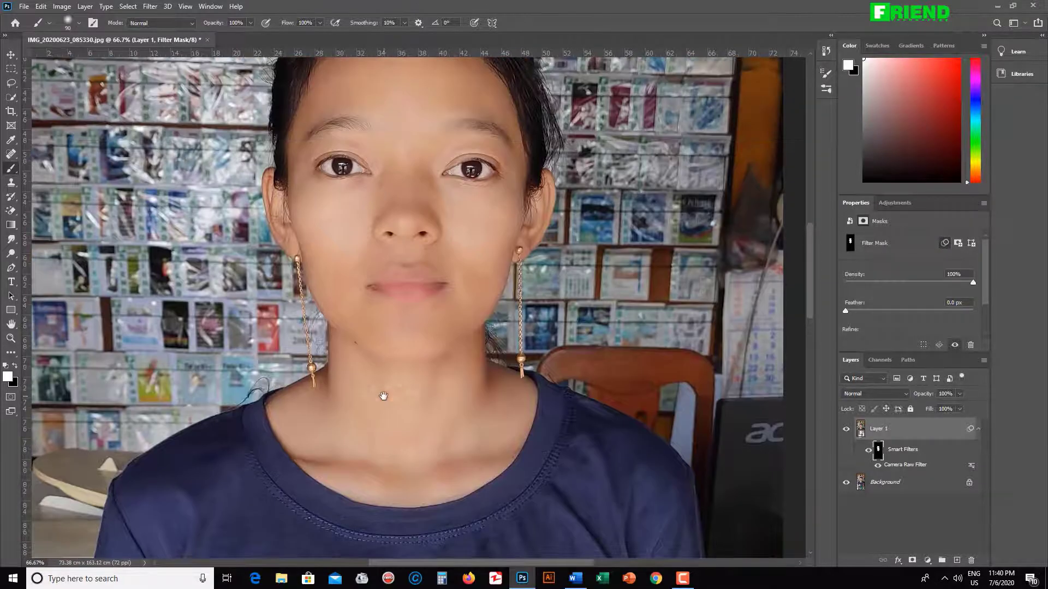
drag(409, 344, 392, 437)
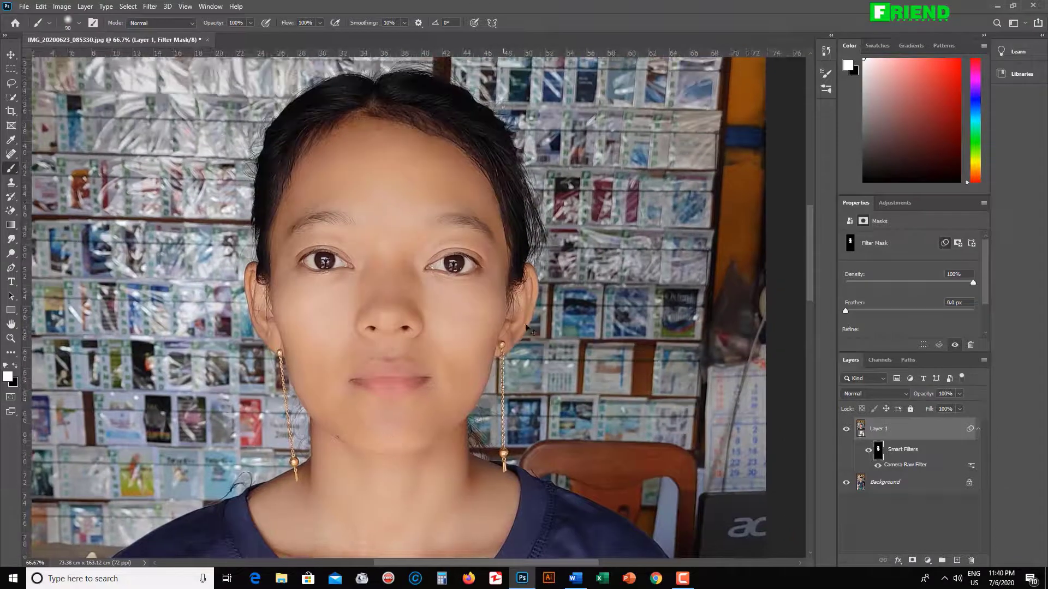
key(ctrl+plus)
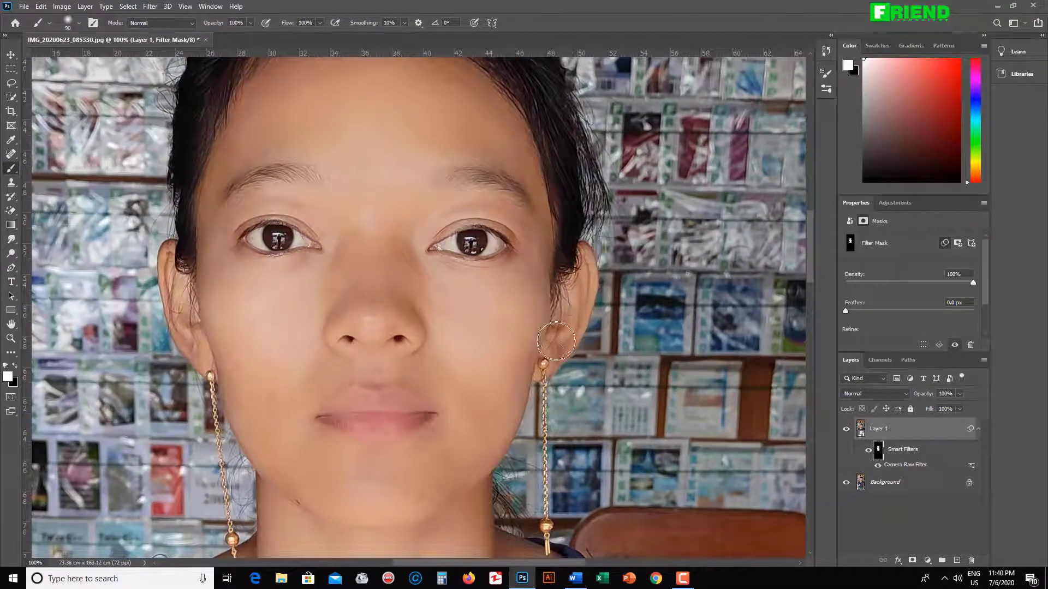
key(ctrl+minus)
key(ctrl+minus)
key(ctrl+minus)
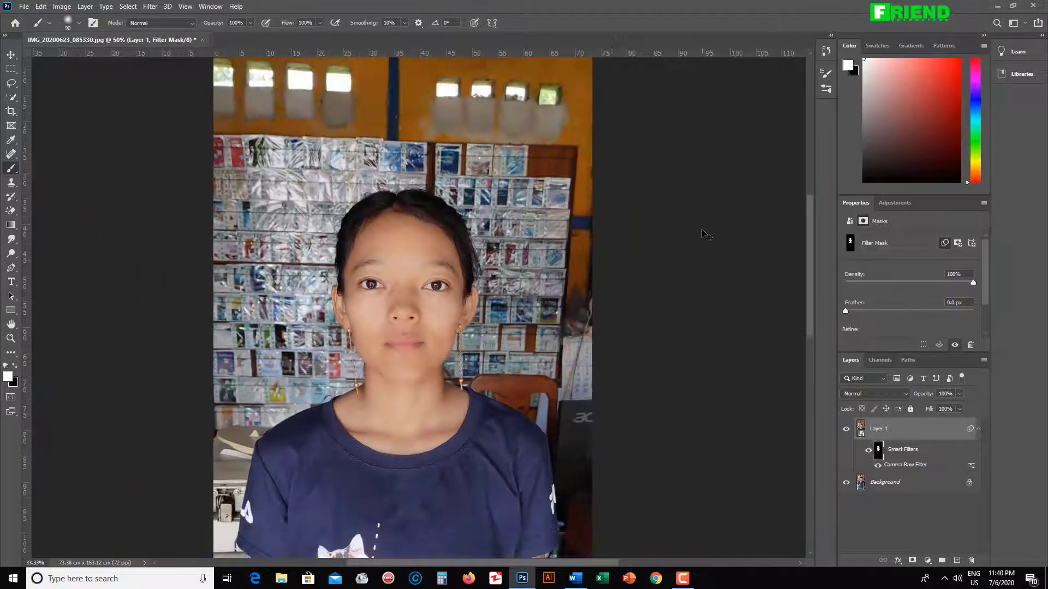
key(ctrl+minus)
key(ctrl+minus)
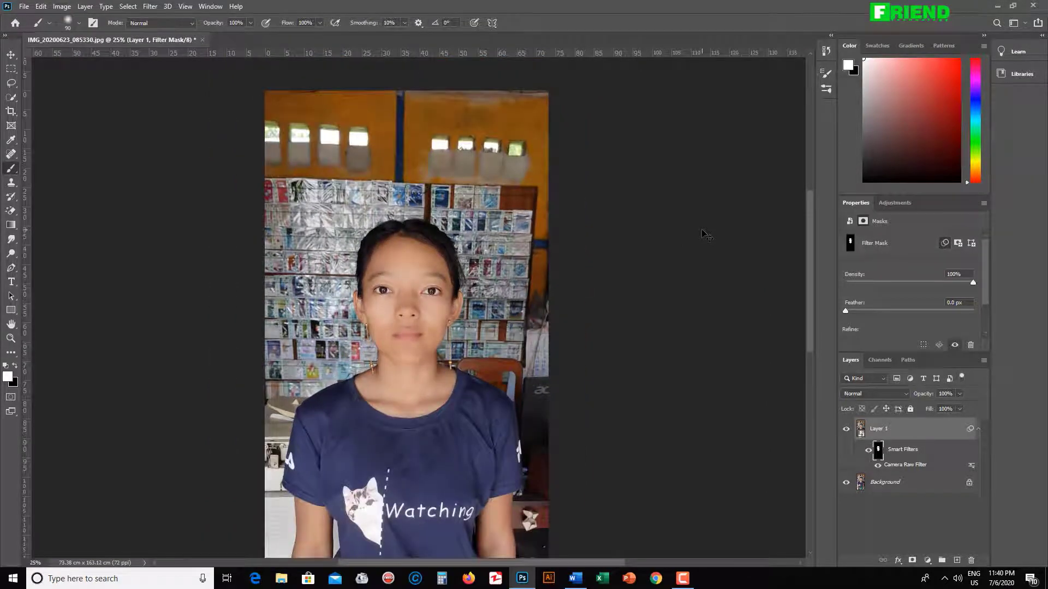
key(ctrl+plus)
key(ctrl+plus)
key(ctrl+plus)
key(ctrl+plus)
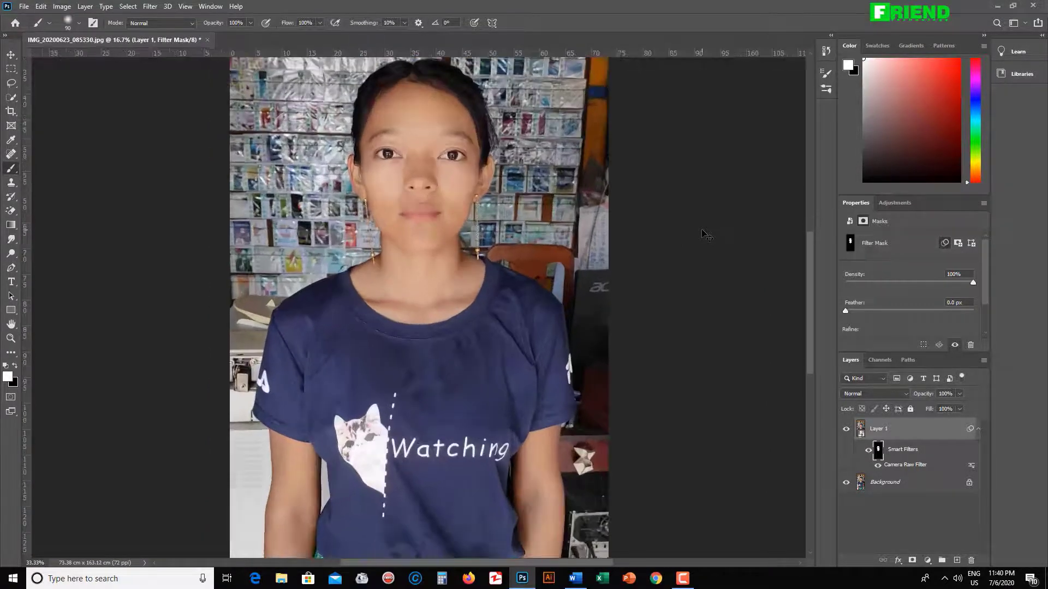
scroll(594, 226, up, 8)
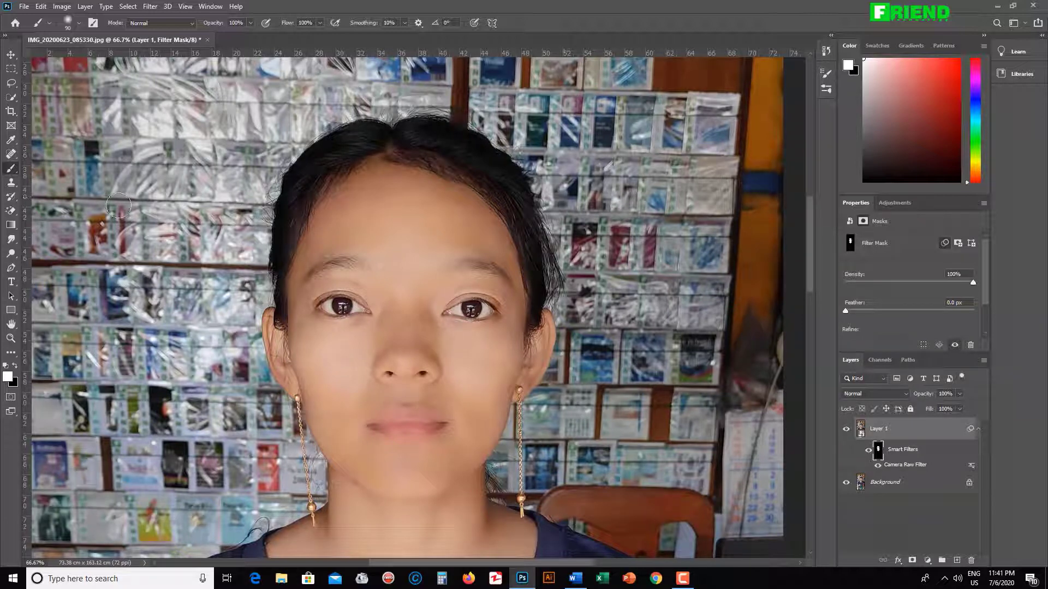
- Toggle the visibility of Layer 1's Smart Filters to compare the face with and without the smoothing
click(868, 452)
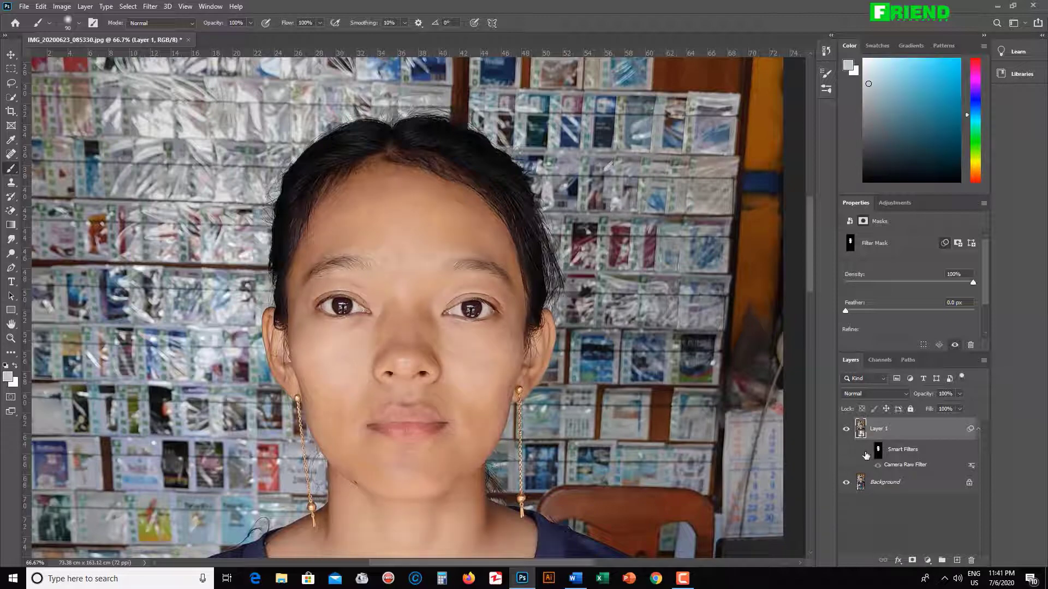
key(ctrl+plus)
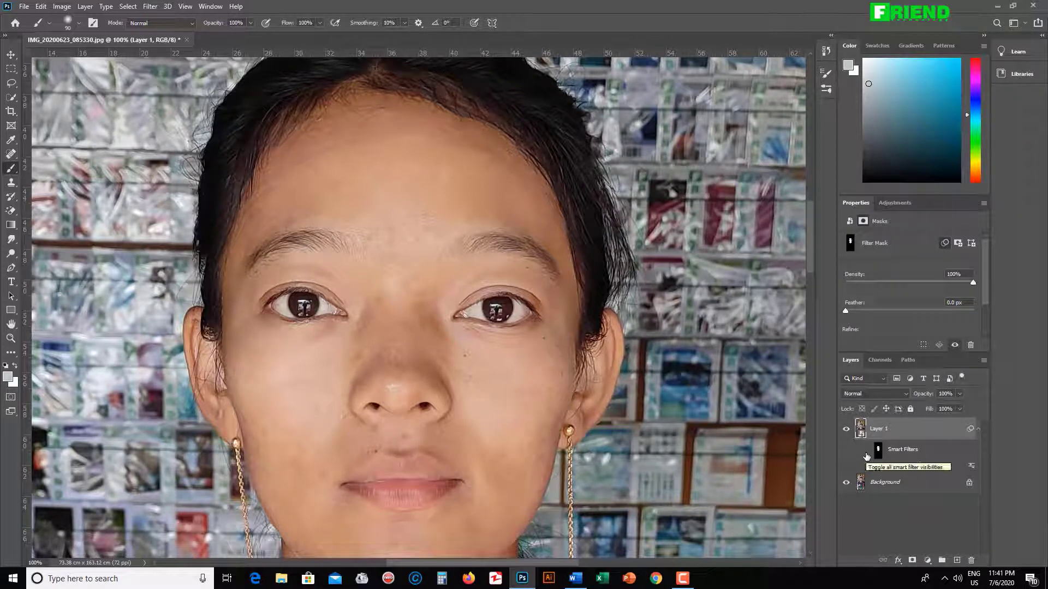
click(867, 453)
click(867, 453)
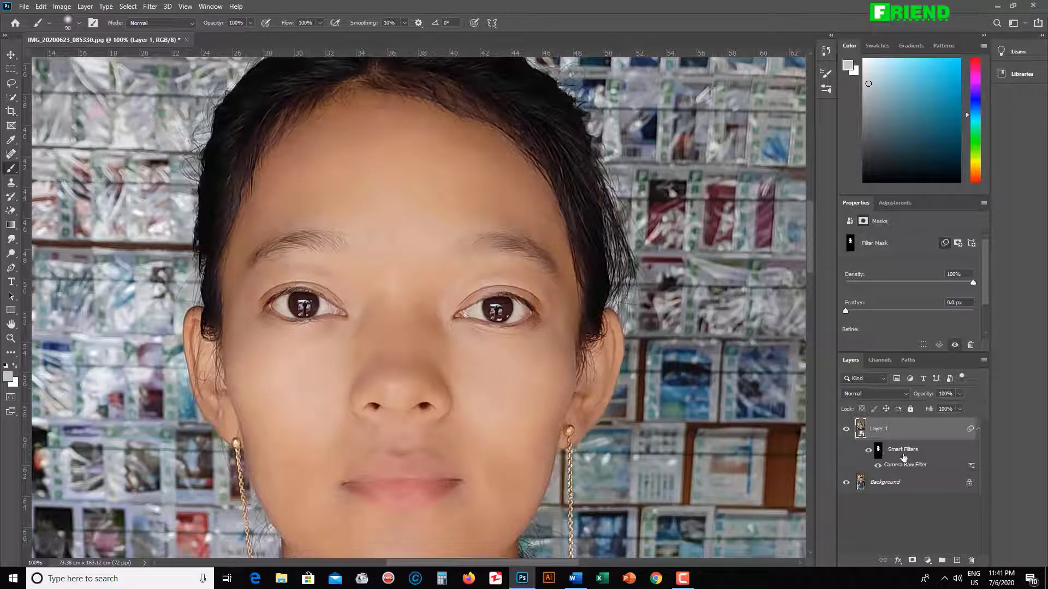
click(868, 451)
click(870, 451)
click(870, 452)
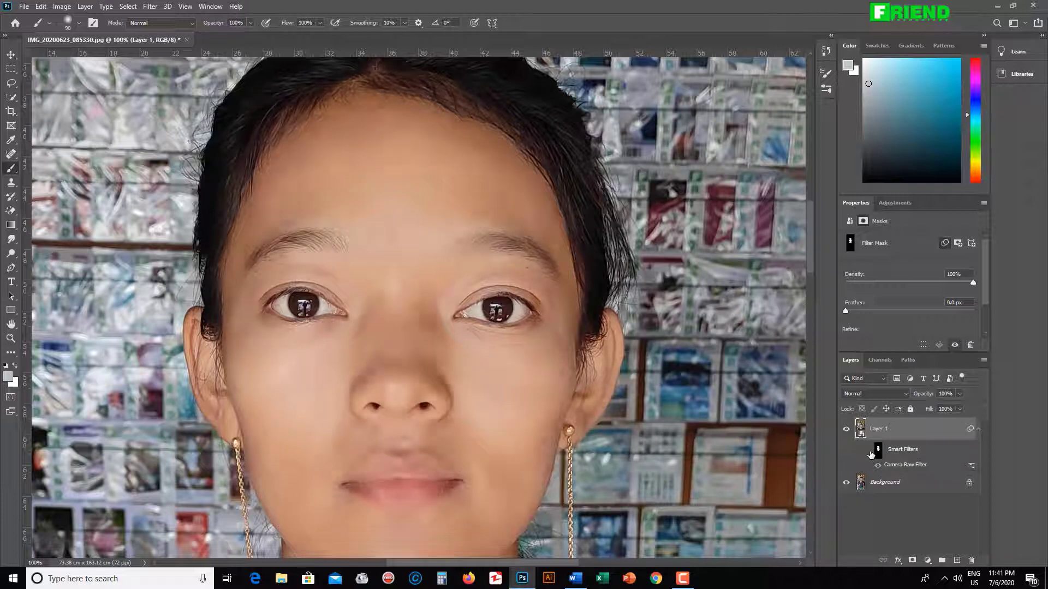
- Inspect the face without the smoothing close up, then with the Smart Filters shown again in the full portrait
key(ctrl+minus)
key(ctrl+minus)
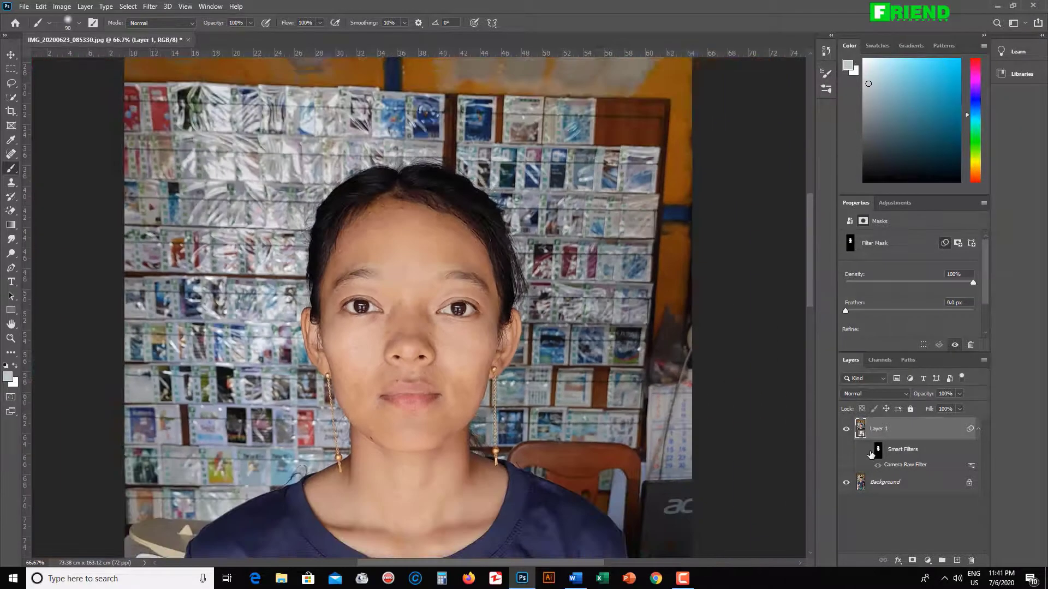
key(ctrl+plus)
key(ctrl+plus)
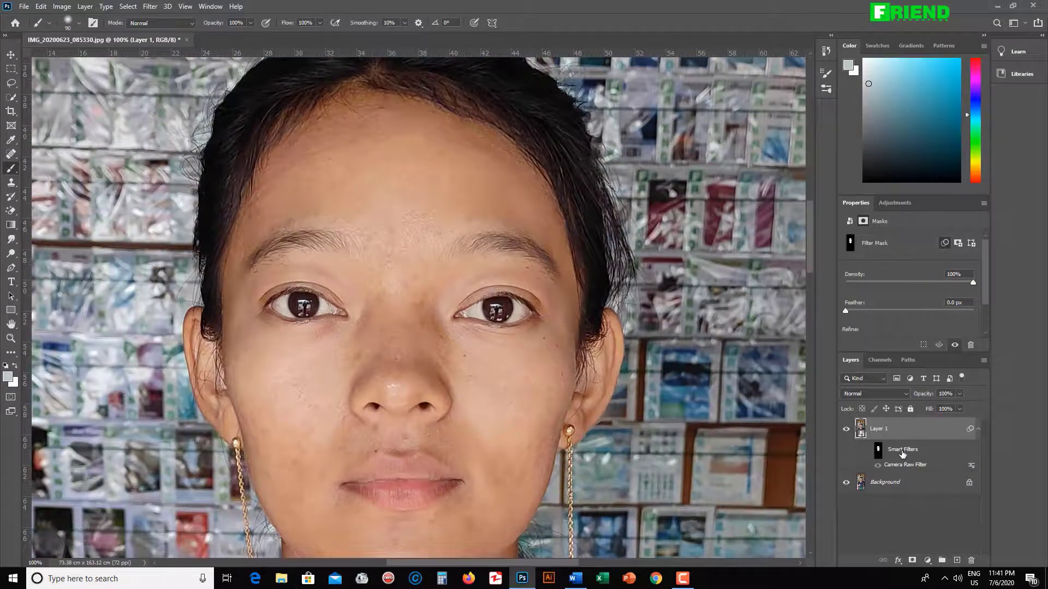
key(ctrl+minus)
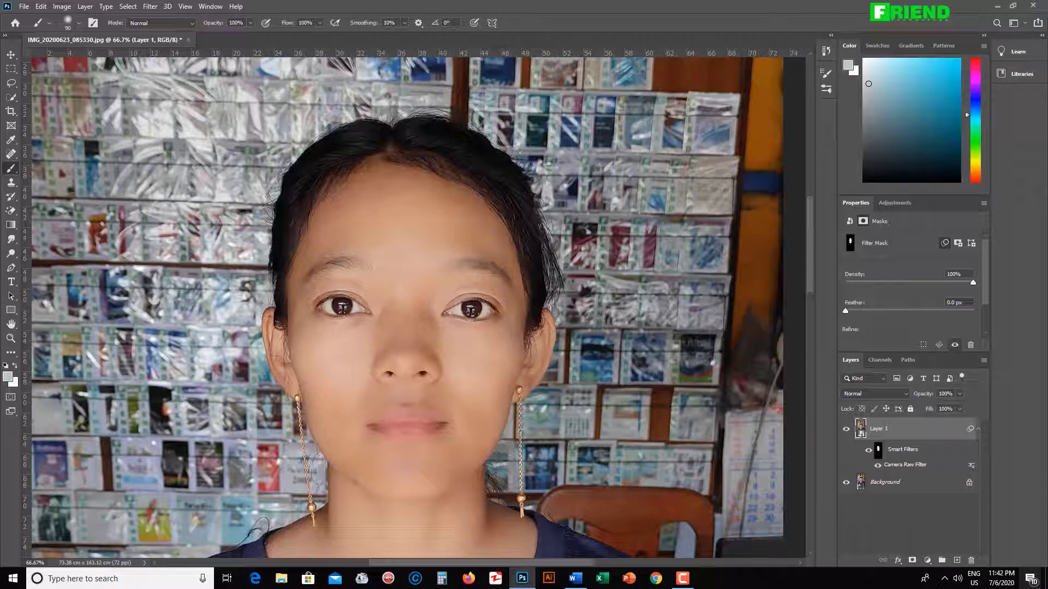
key(ctrl+minus)
key(ctrl+minus)
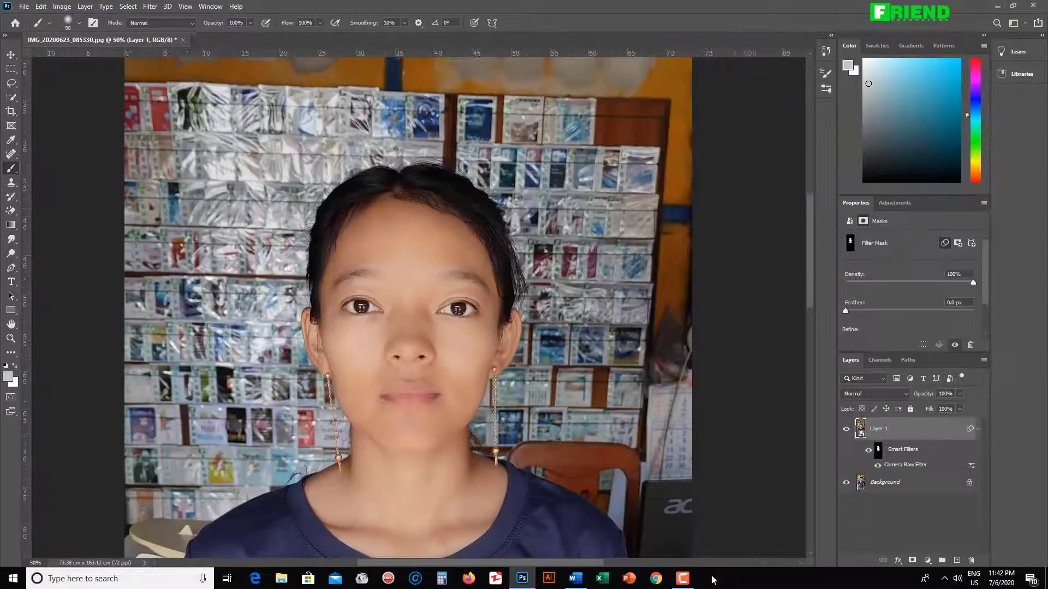
key(ctrl+minus)
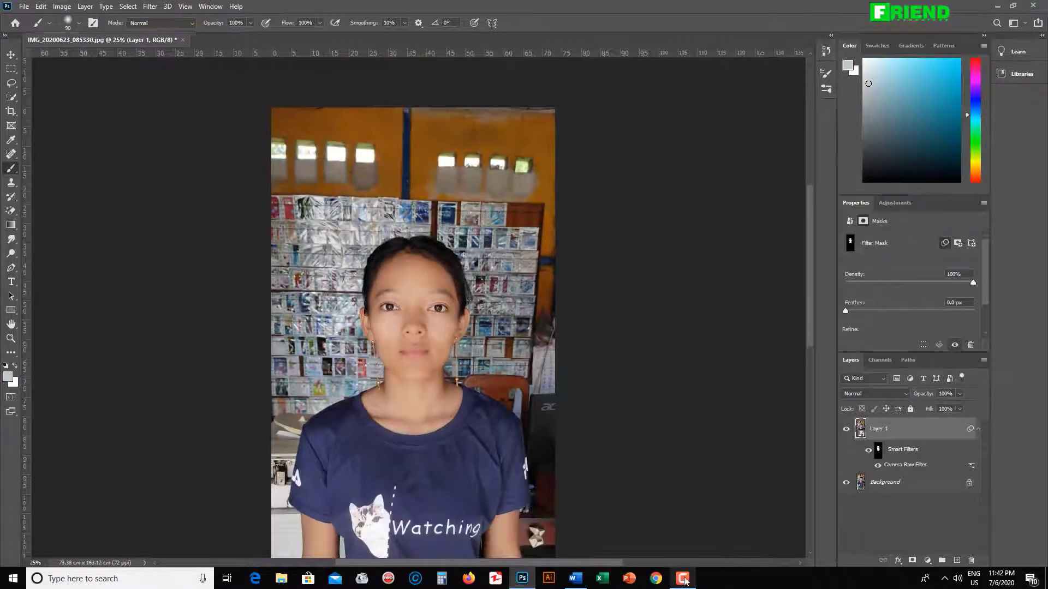